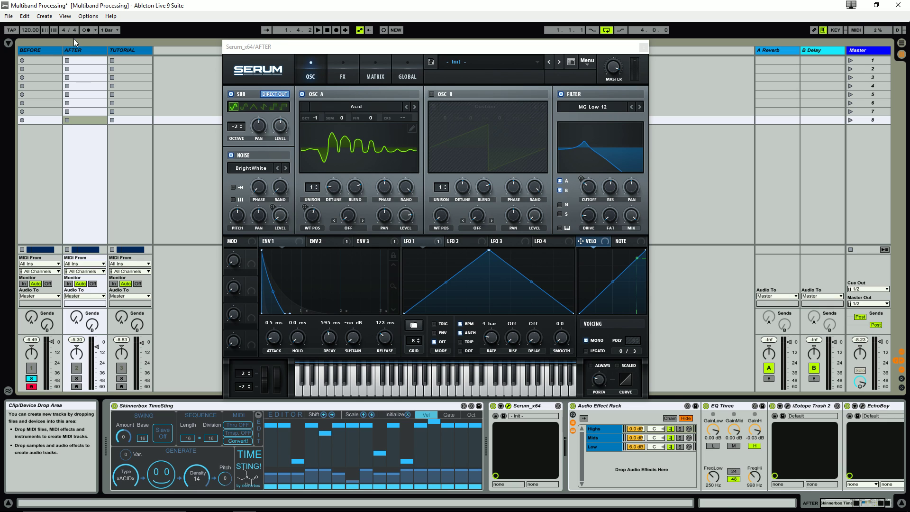
Compare the device chains of the BEFORE and AFTER tracks
key(Left)
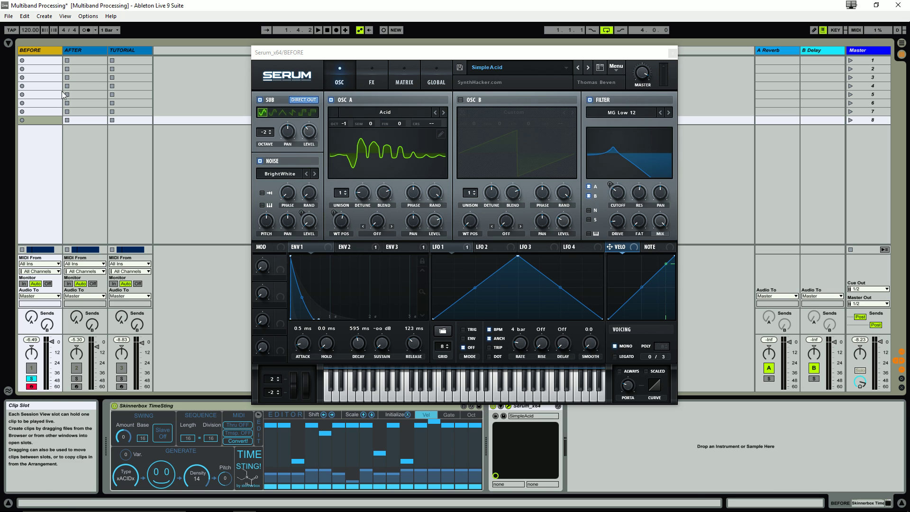
click(85, 50)
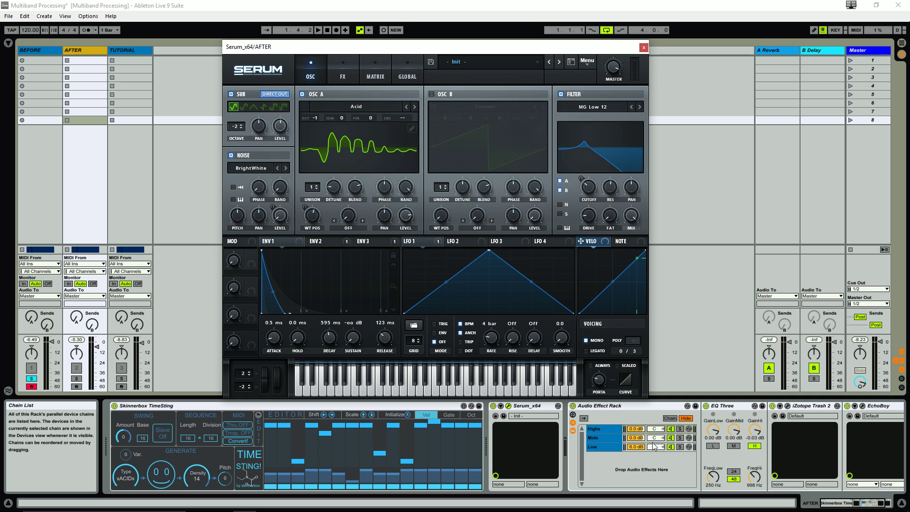
click(49, 52)
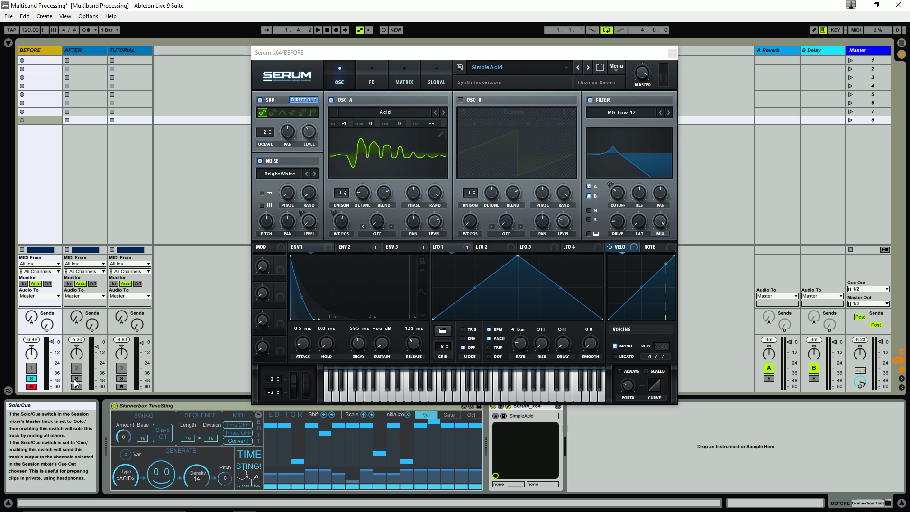
Play the set and compare the BEFORE and AFTER sounds by soloing each track in turn, ending with playback stopped and solo off
key(space)
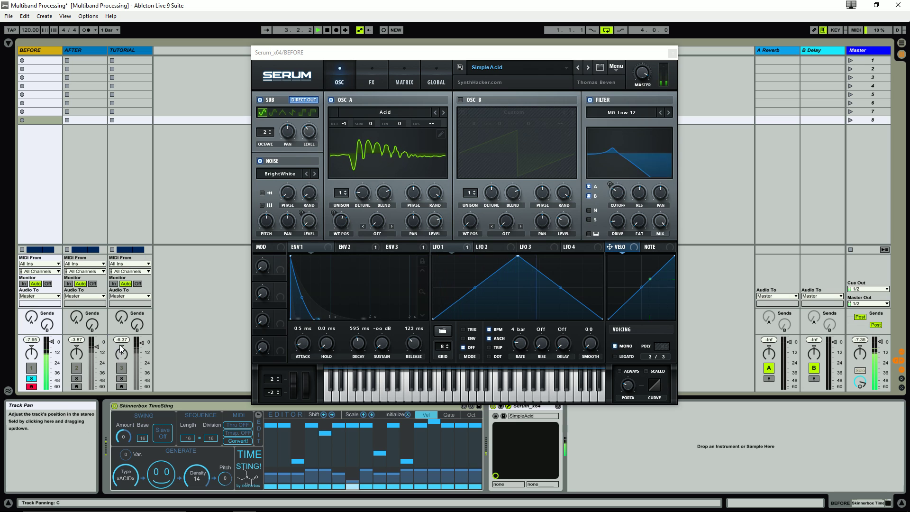
click(77, 378)
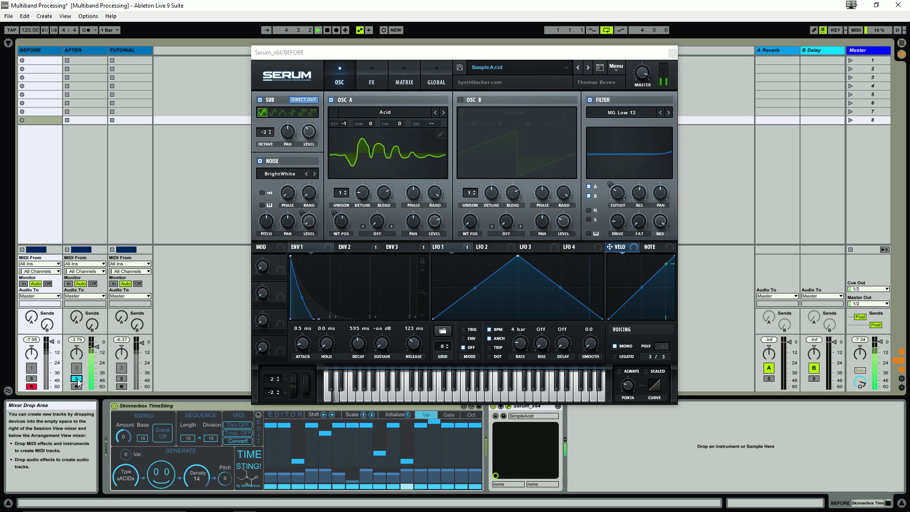
click(83, 50)
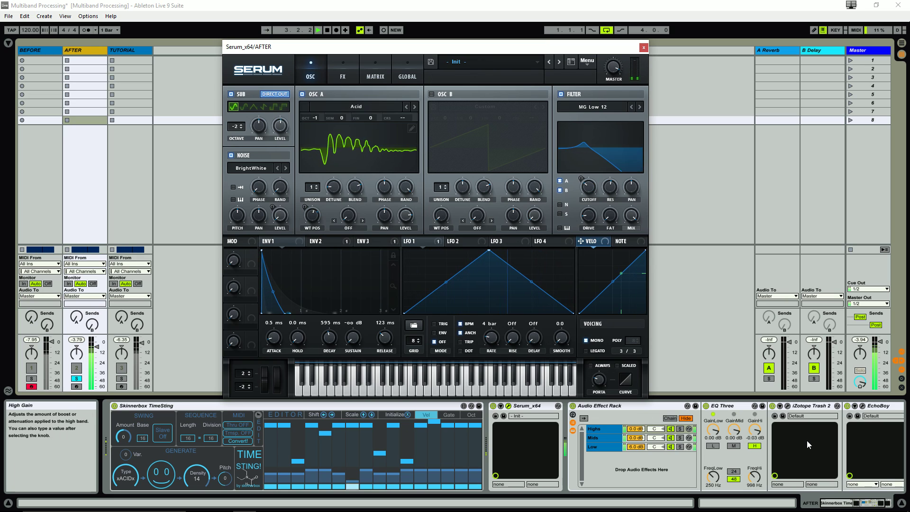
click(31, 379)
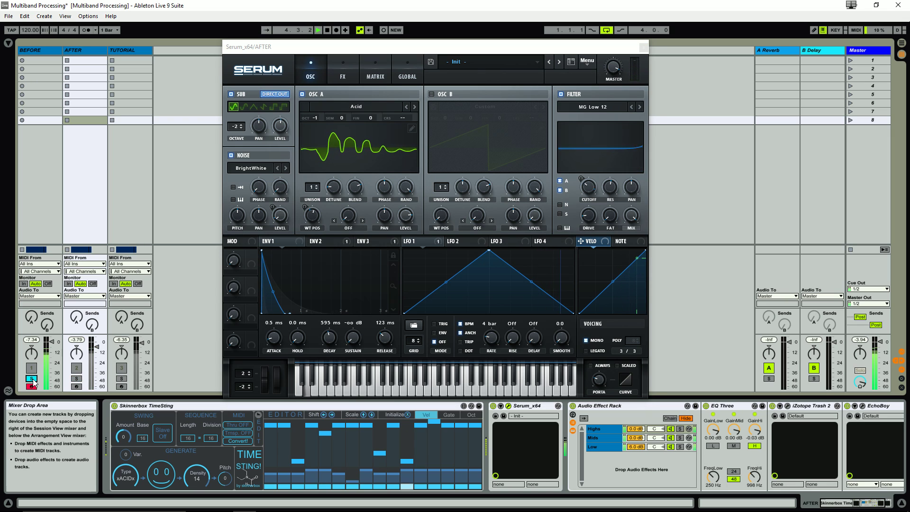
click(77, 379)
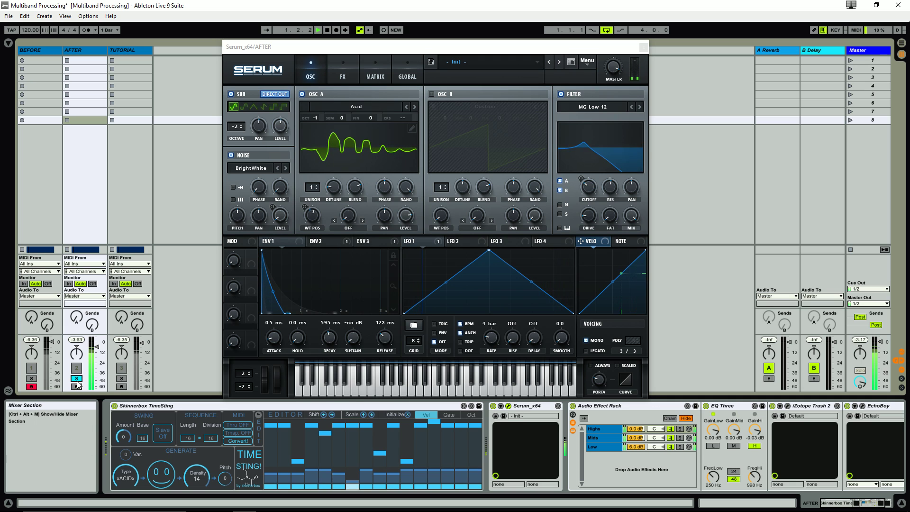
key(space)
click(76, 378)
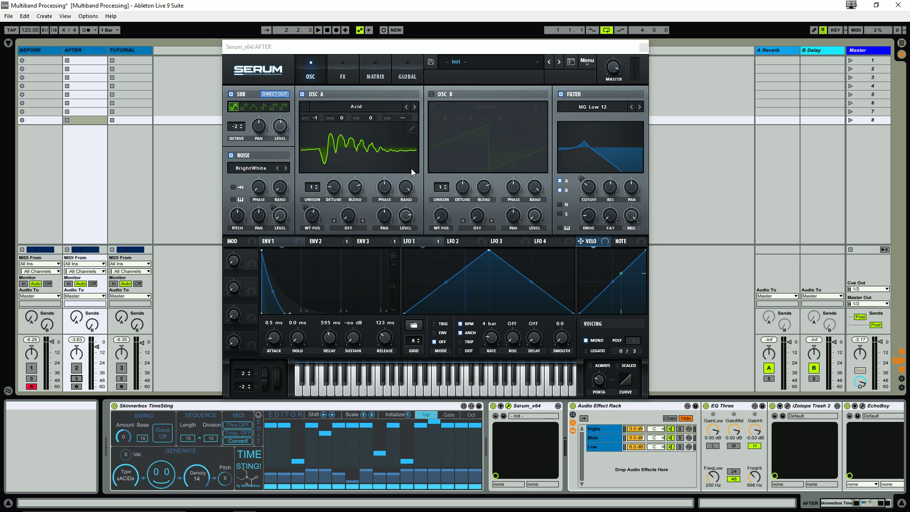
Select the TUTORIAL track, move its Serum window slightly up and solo the track
click(32, 50)
click(75, 49)
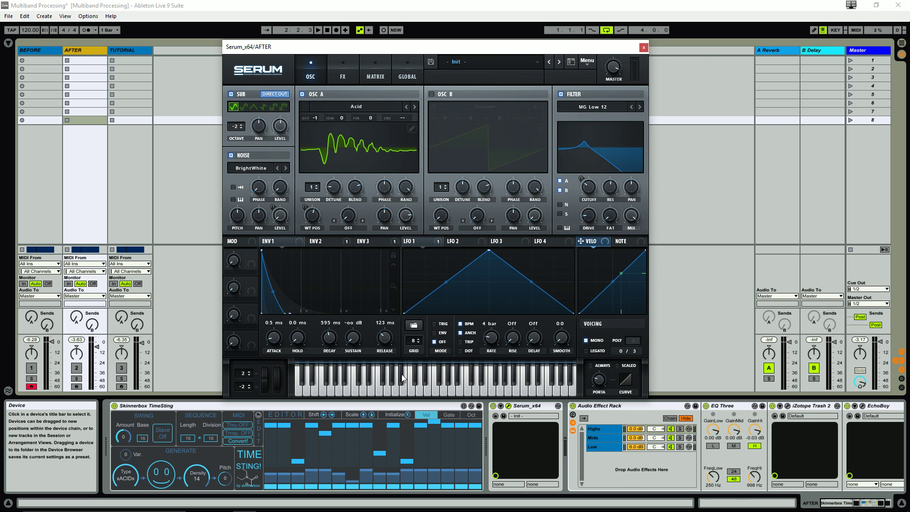
click(123, 49)
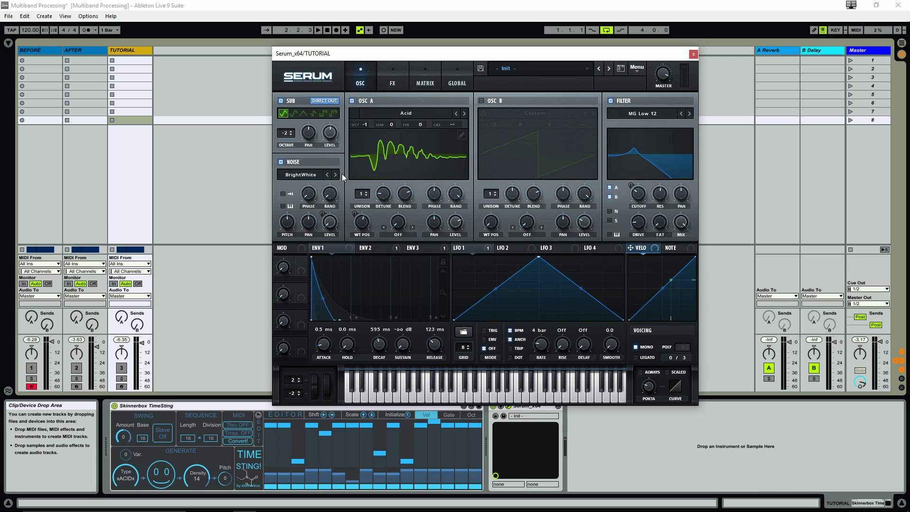
drag(451, 60, 453, 51)
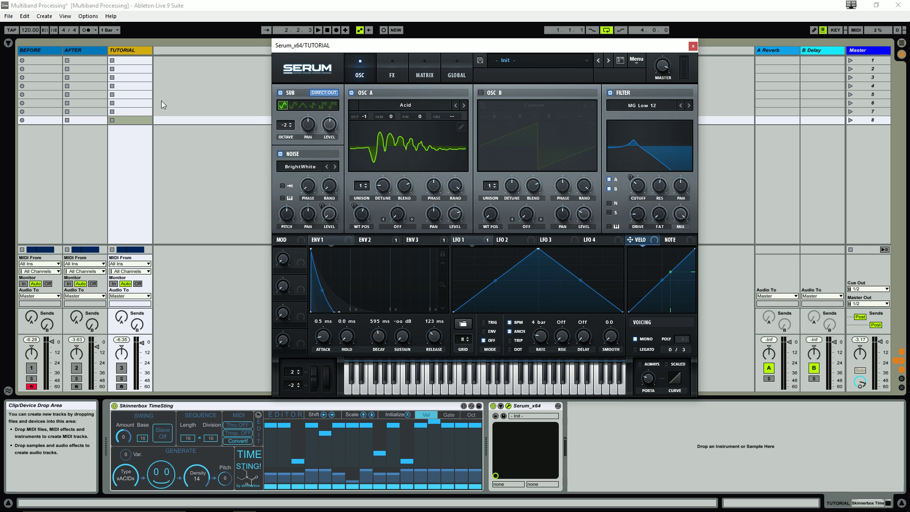
click(122, 378)
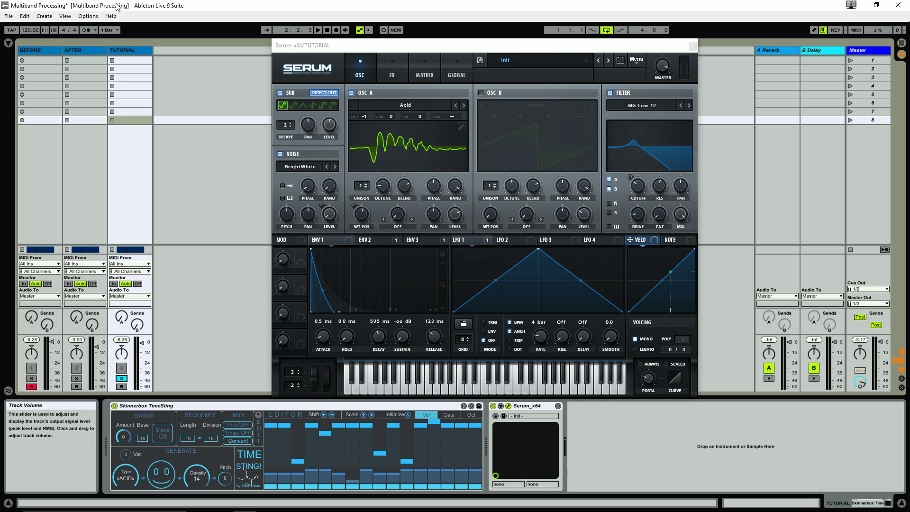
Check the BEFORE track's devices against the TUTORIAL track and audition the soloed TUTORIAL sound
click(44, 50)
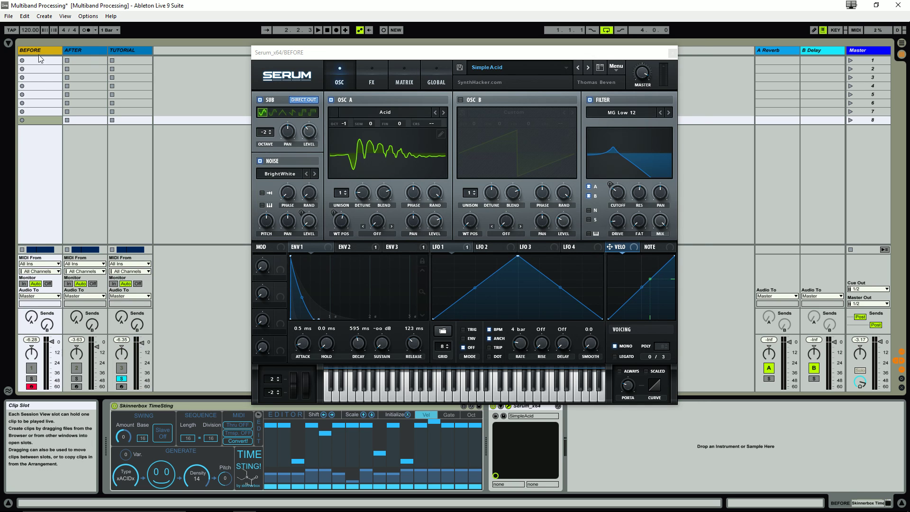
click(122, 53)
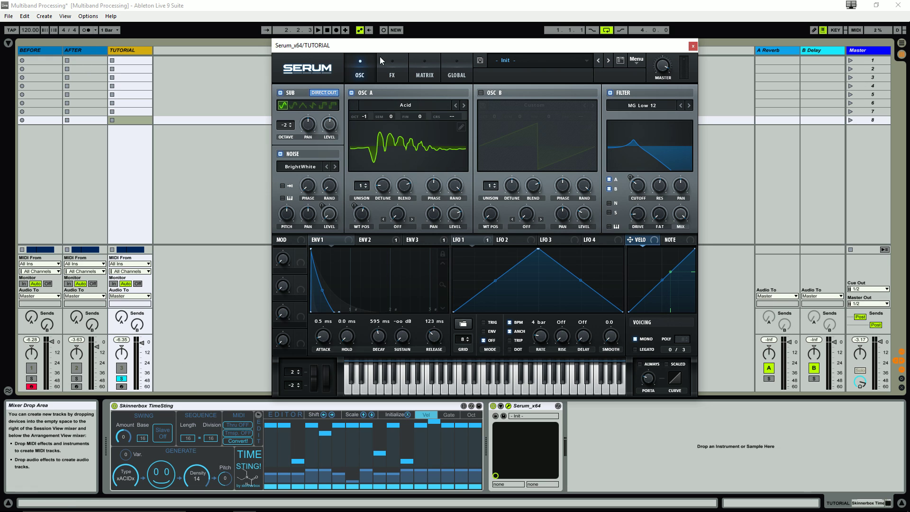
key(space)
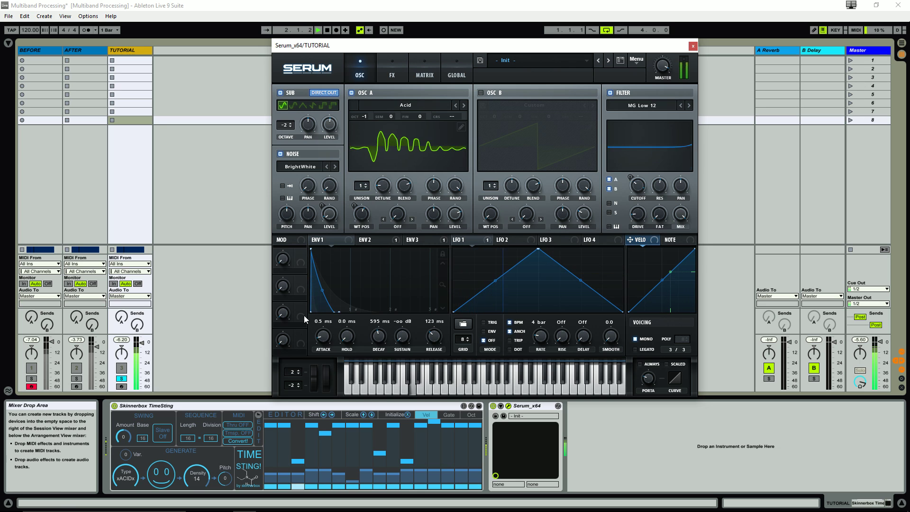
key(space)
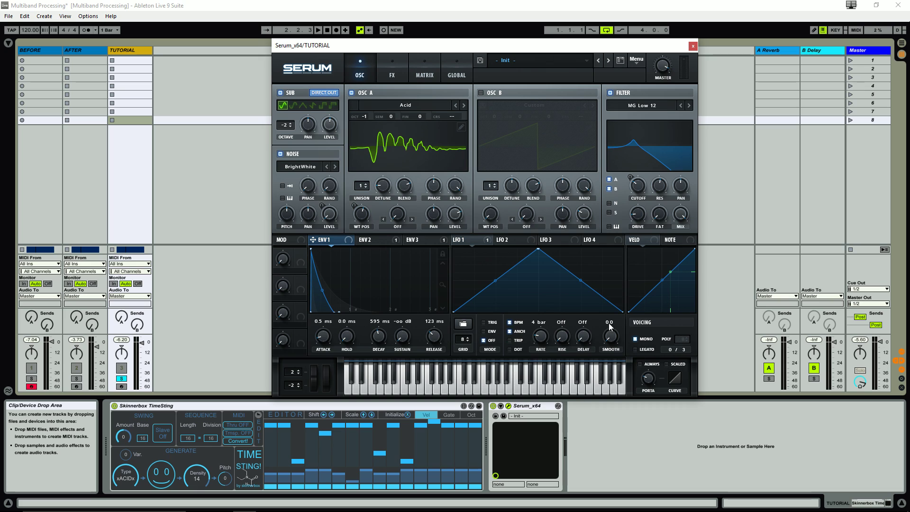
Examine the Serum patch's envelope 2, envelope 3 and effects settings on the TUTORIAL track
click(378, 239)
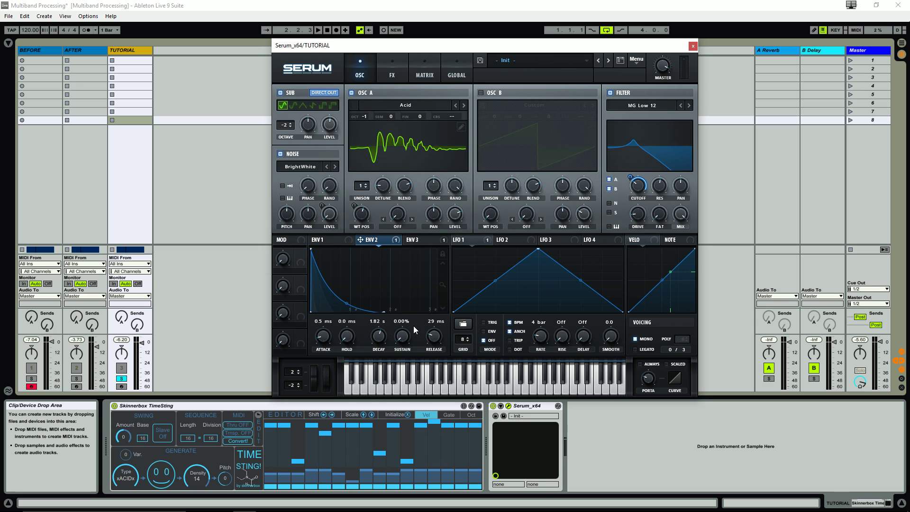
click(422, 240)
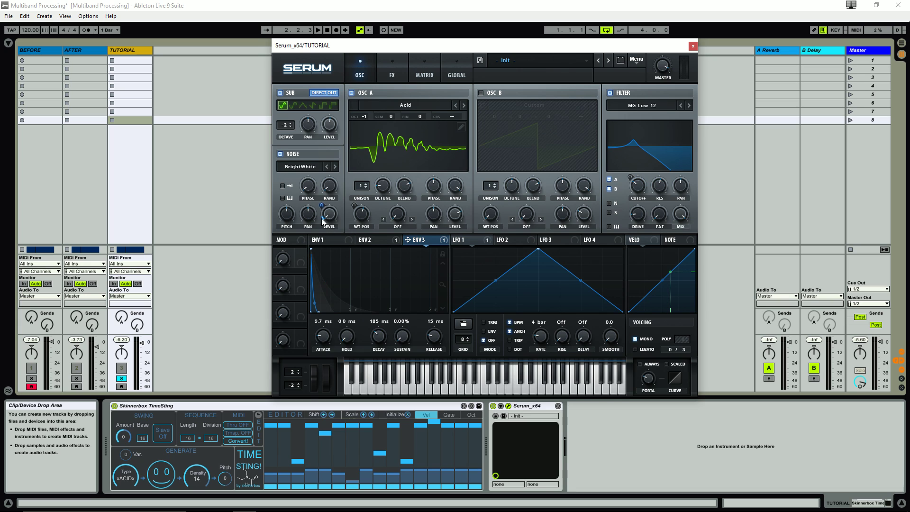
click(394, 70)
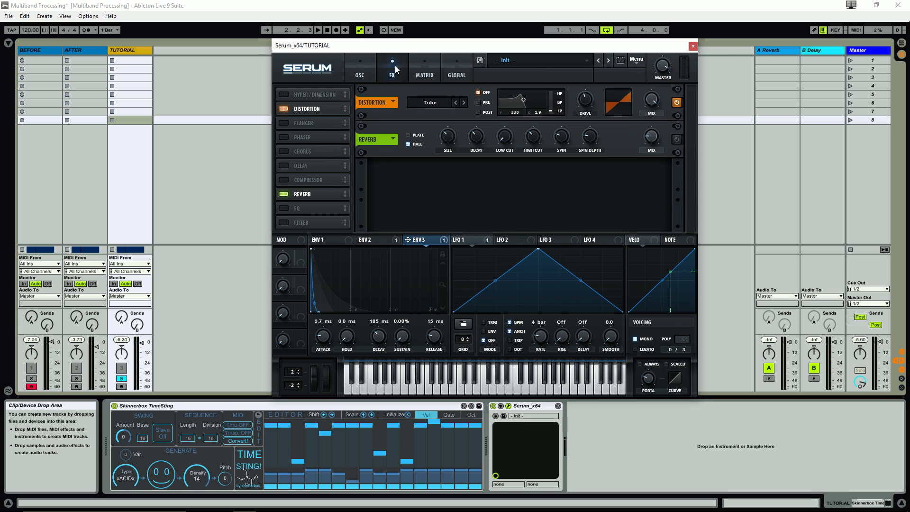
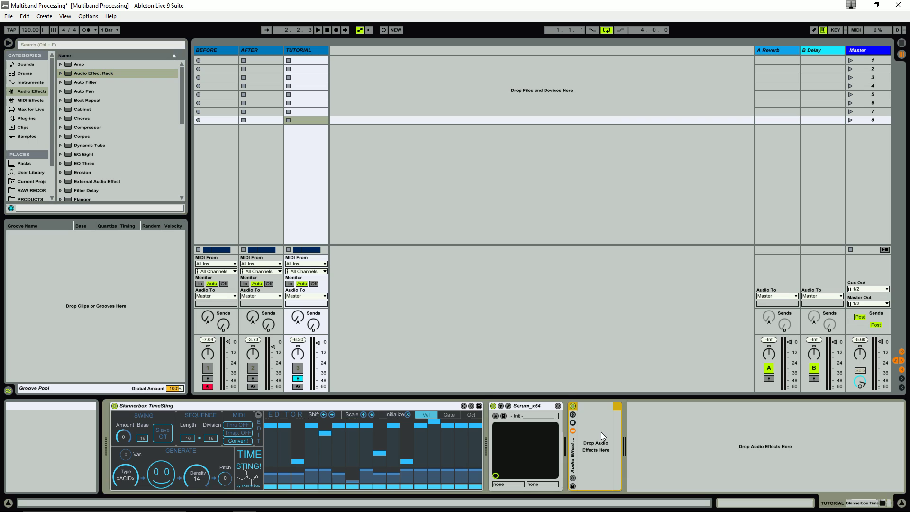
Show the chain list of the Audio Effect Rack on the TUTORIAL track and add an EQ Three to it as a new chain
click(573, 422)
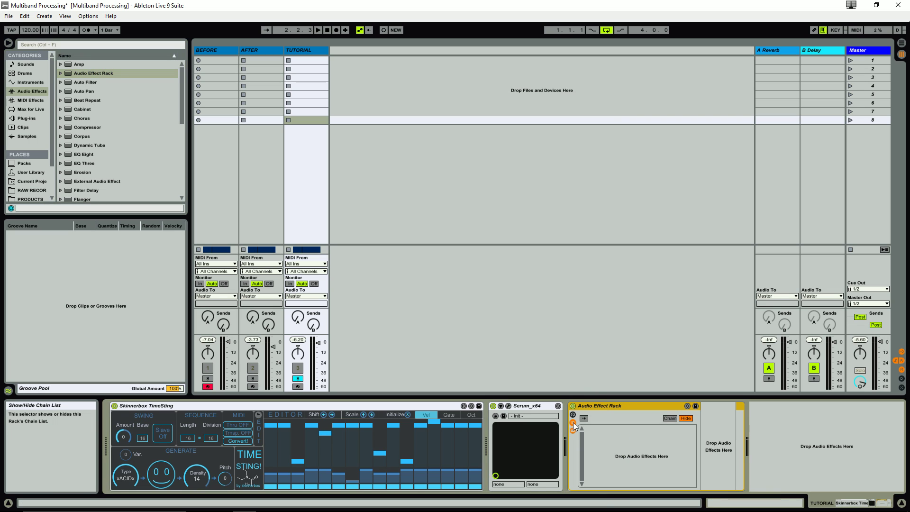
click(572, 424)
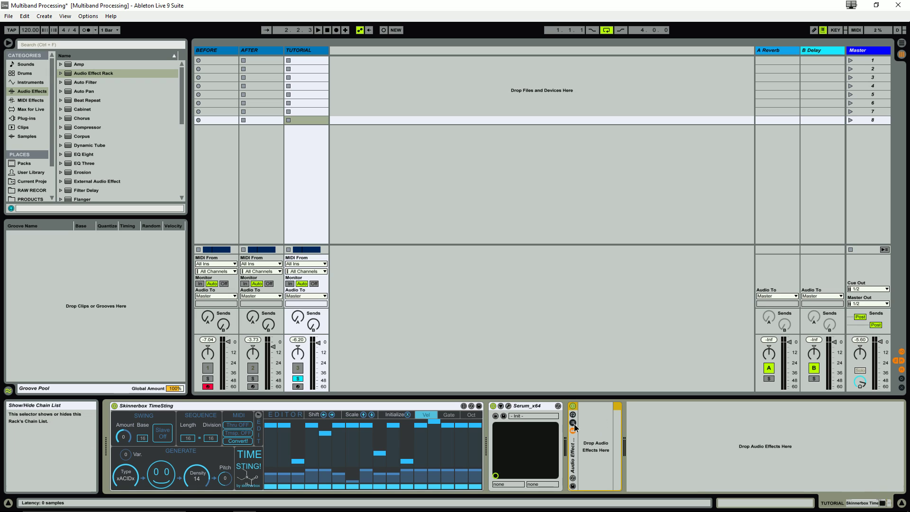
click(616, 411)
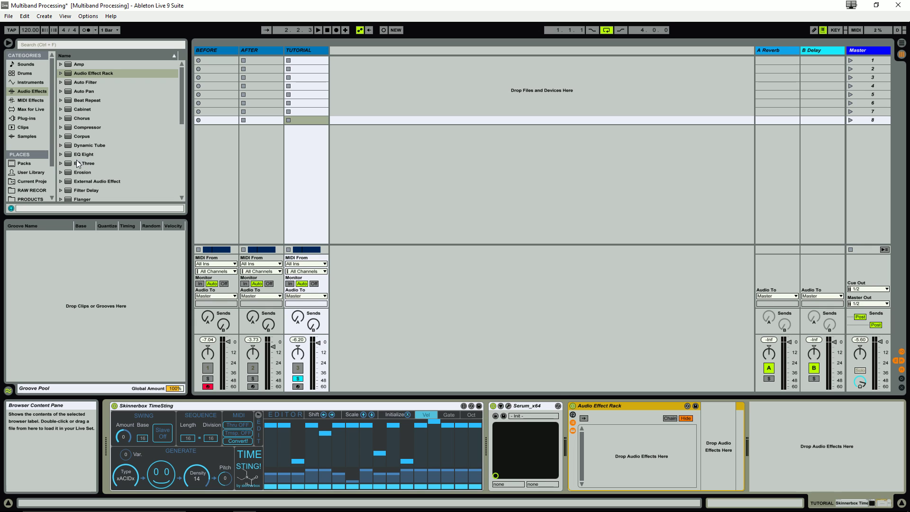
drag(81, 163, 630, 448)
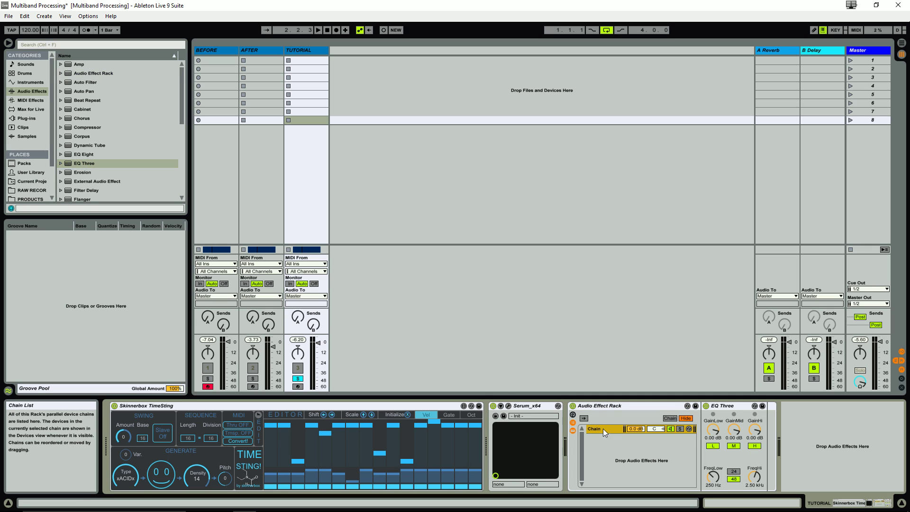
Turn off the low and mid bands of the EQ Three, leaving only the high band on
click(713, 445)
click(754, 446)
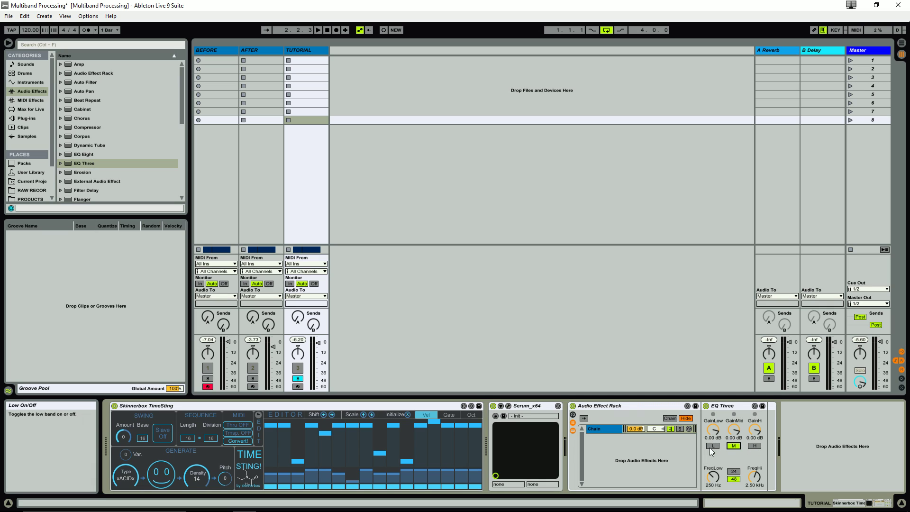
click(755, 446)
click(713, 445)
click(734, 445)
Rename the rack's chain as Highs
right_click(601, 428)
click(616, 358)
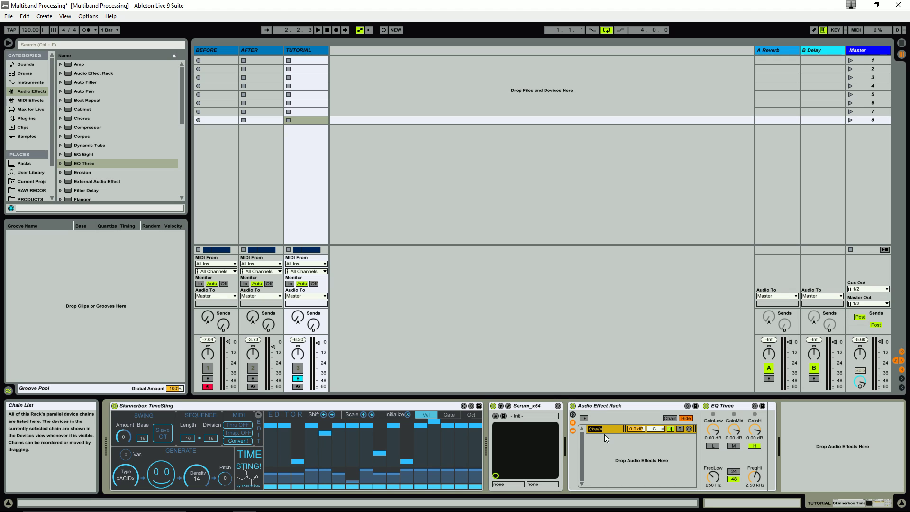
text(Highs)
key(Return)
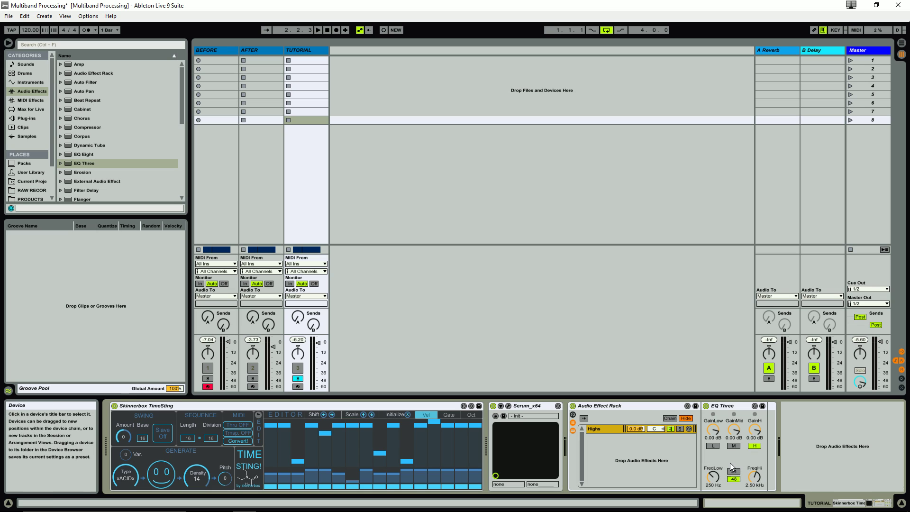
Set the EQ Three's FreqHi crossover to 998 Hz and audition the Highs chain in solo
mouse_move(757, 477)
mouse_down()
mouse_move(757, 493)
mouse_move(758, 484)
mouse_up()
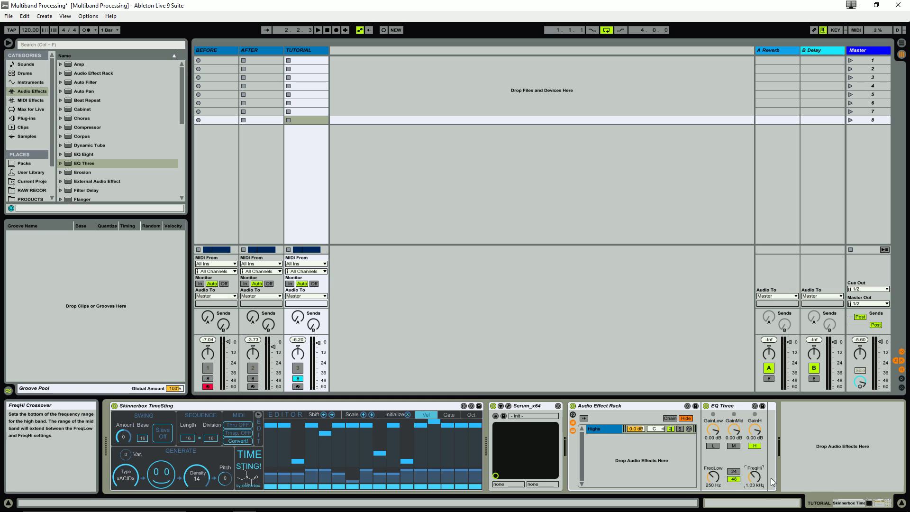
drag(755, 476, 754, 478)
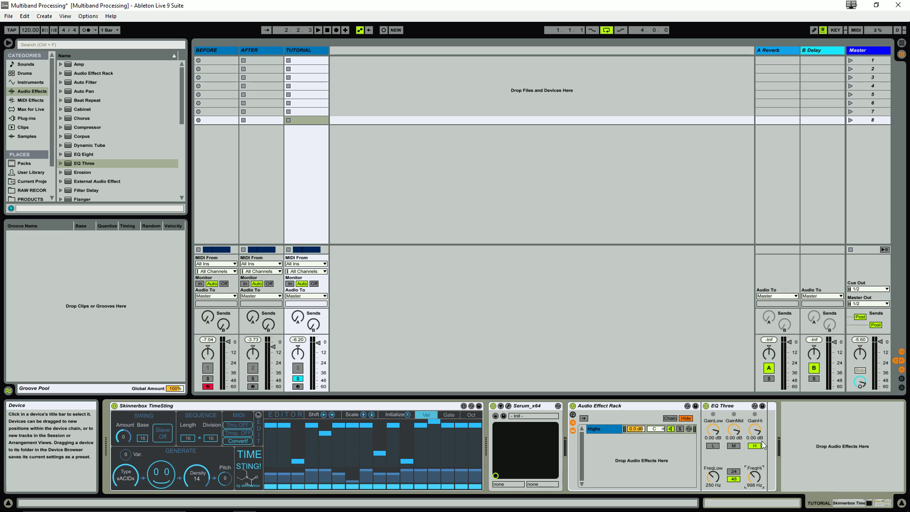
click(680, 428)
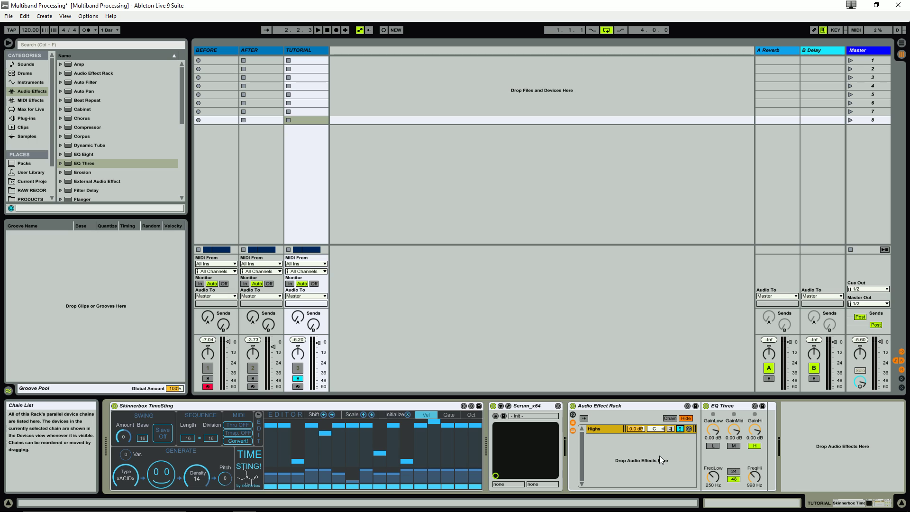
key(space)
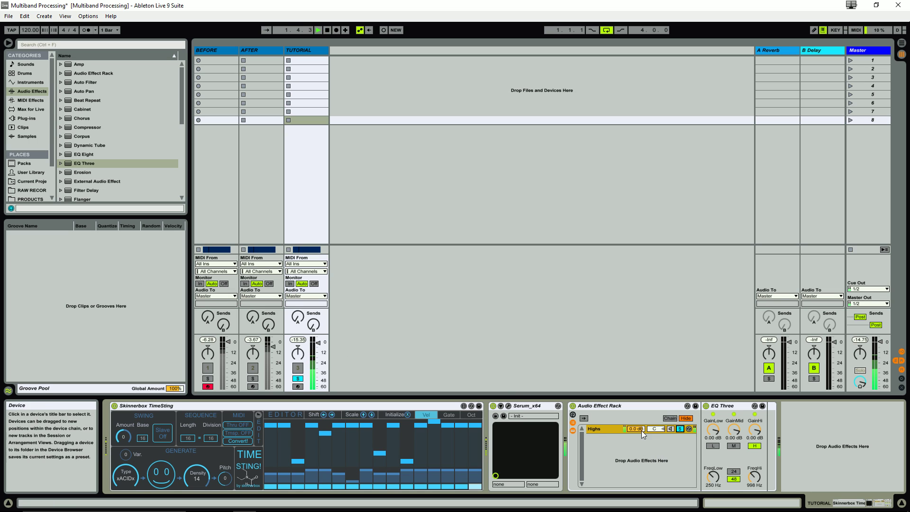
click(681, 428)
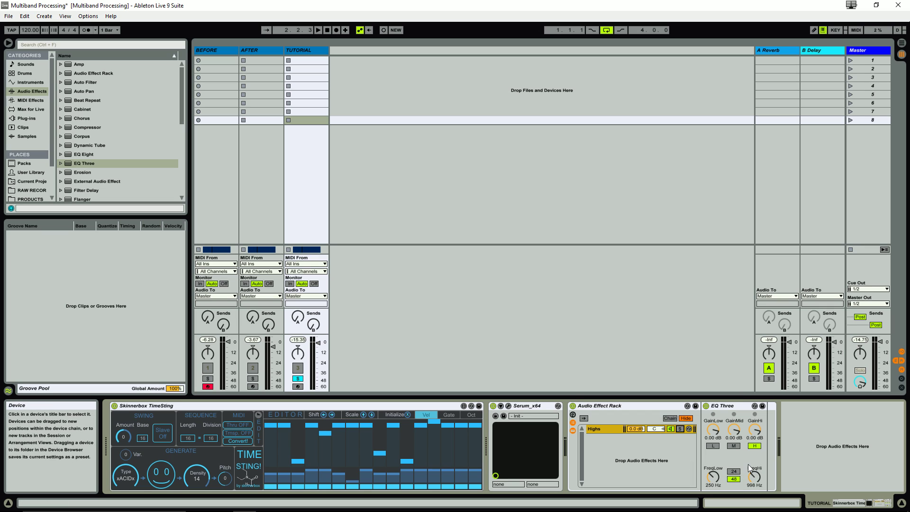
drag(755, 476, 747, 474)
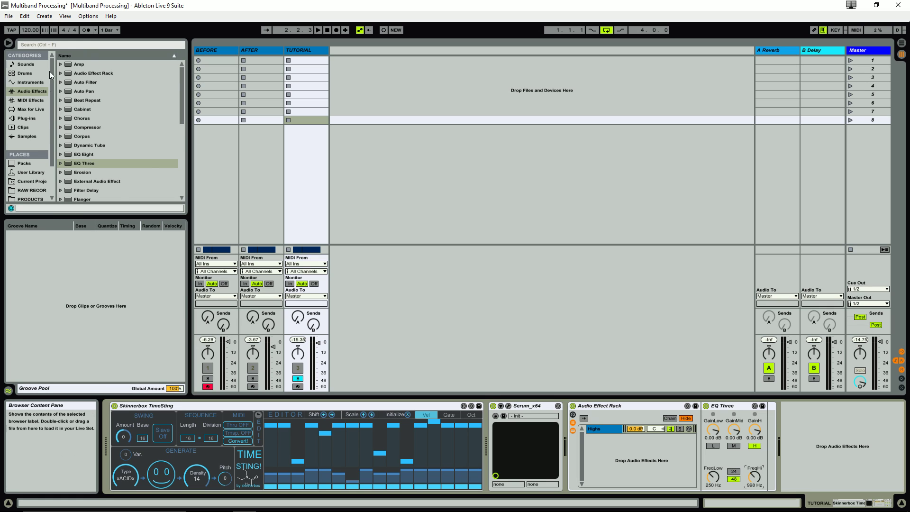
Add the iZotope Trash 2 plug-in after the EQ Three in the Highs chain and dismiss its preset manager
click(30, 118)
scroll(155, 121, down, 5)
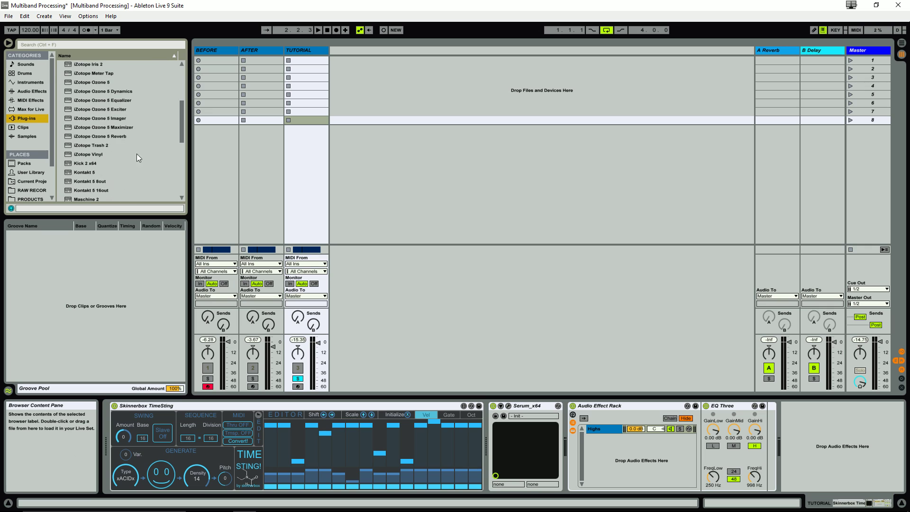
drag(93, 146, 766, 441)
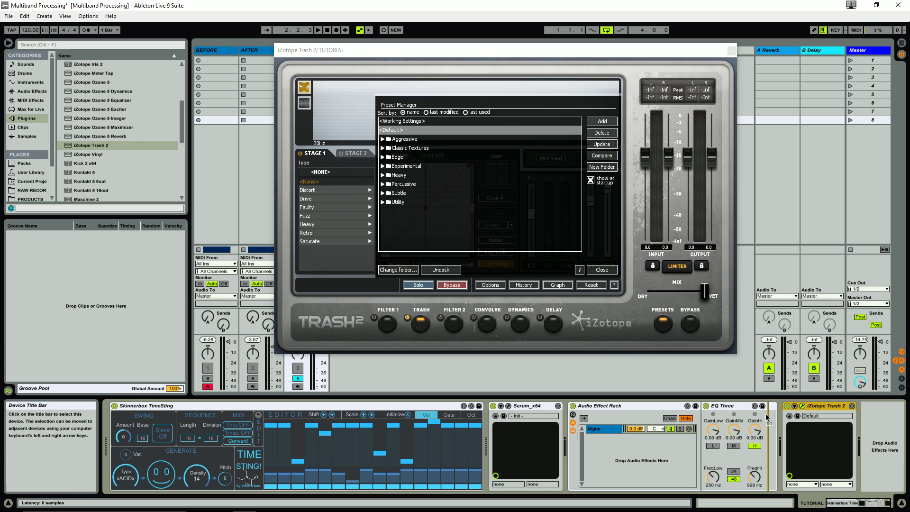
click(600, 270)
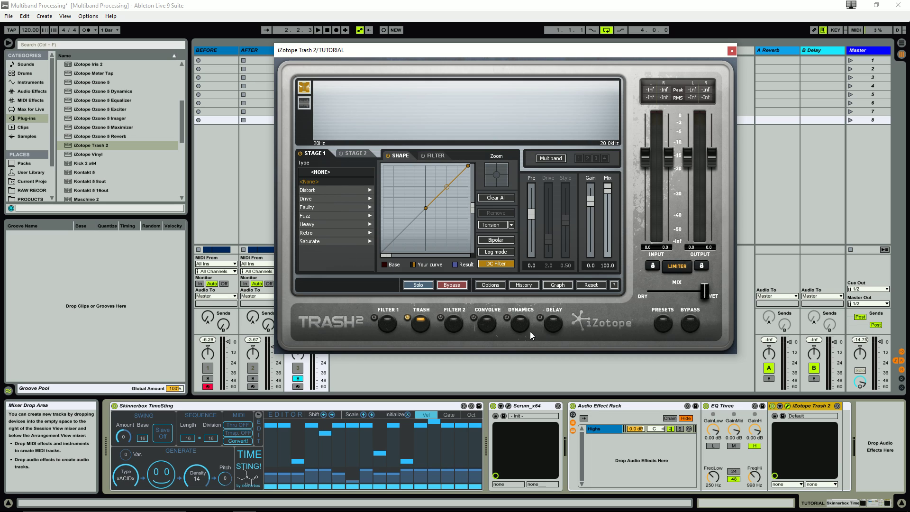
Load the Add Muscle preset from Trash 2's Subtle folder and reduce its dry/wet Mix to about halfway
click(663, 324)
click(383, 194)
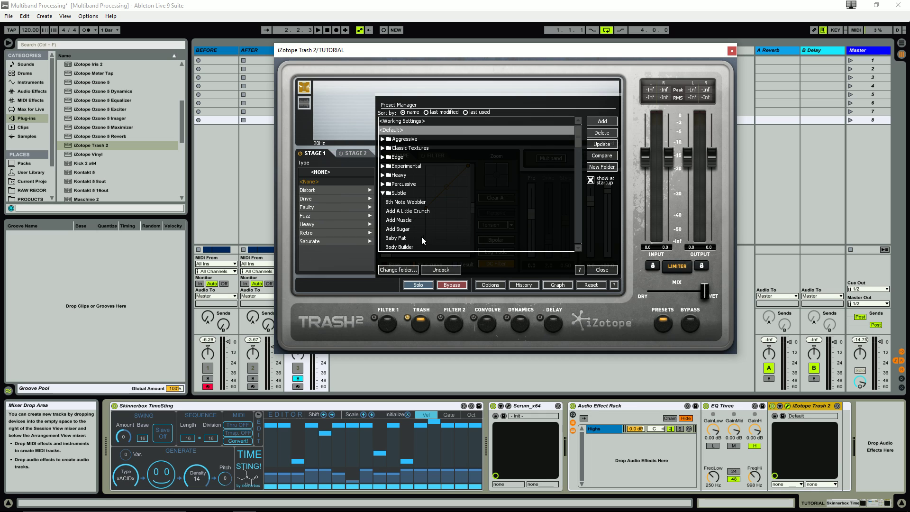
scroll(422, 237, down, 1)
click(406, 212)
drag(701, 294, 673, 293)
click(732, 50)
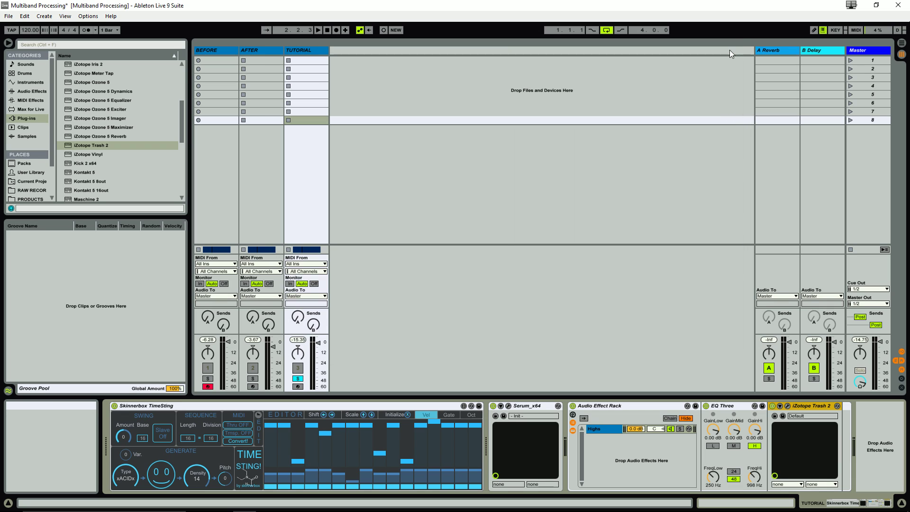
Solo the Highs chain and fine-tune Trash 2's Mix around the halfway point during playback
click(679, 428)
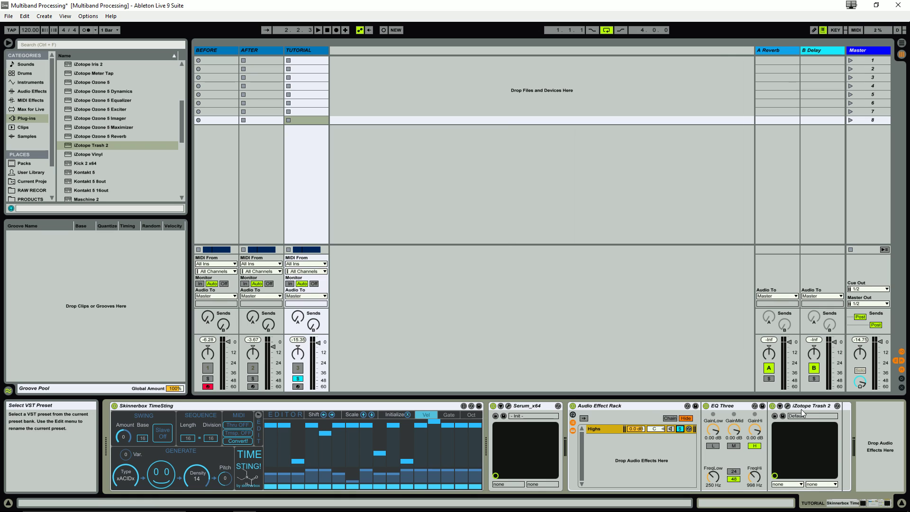
key(space)
click(788, 406)
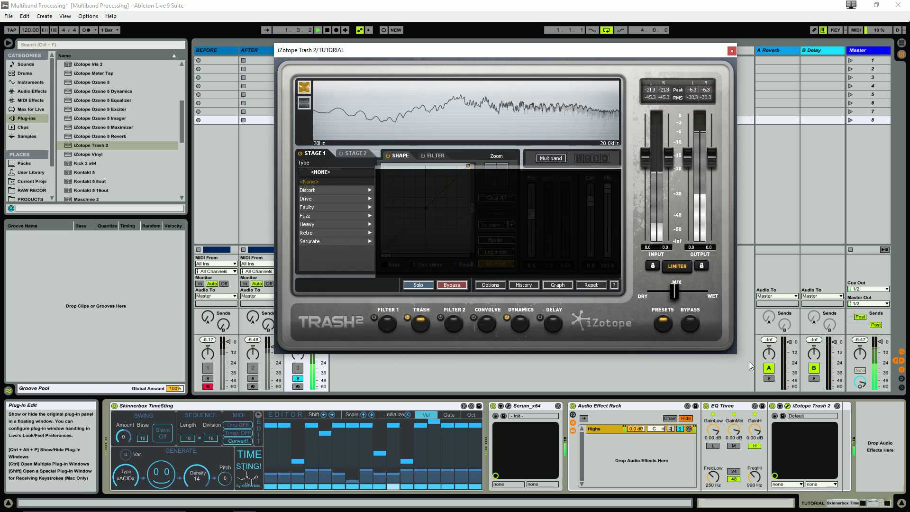
mouse_move(676, 292)
mouse_down()
mouse_move(703, 292)
mouse_move(644, 297)
mouse_move(676, 297)
mouse_up()
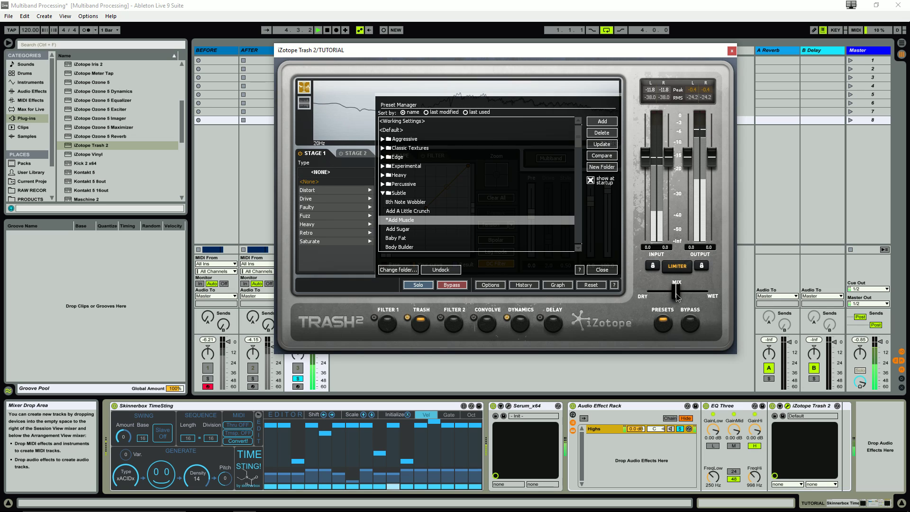
click(602, 270)
click(732, 50)
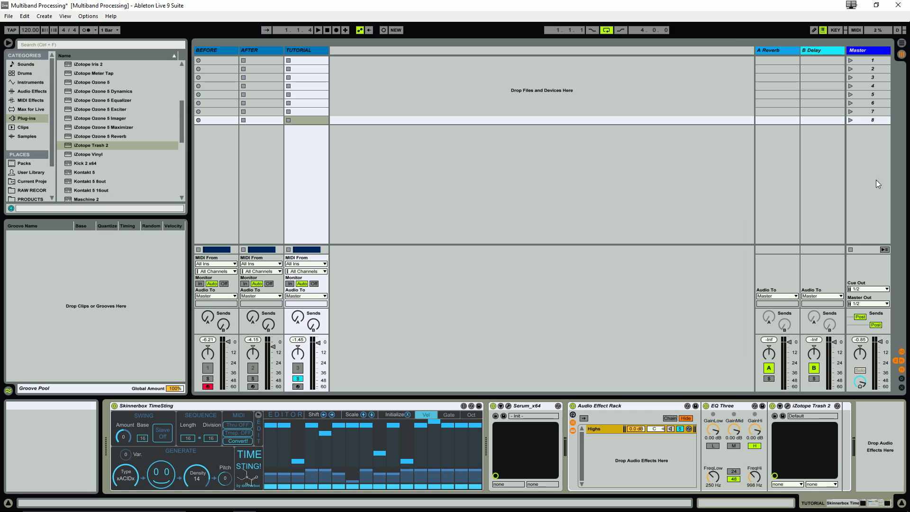
Add the SoundToys EchoBoy plug-in after Trash 2 in the Highs chain
click(119, 145)
scroll(118, 140, up, 5)
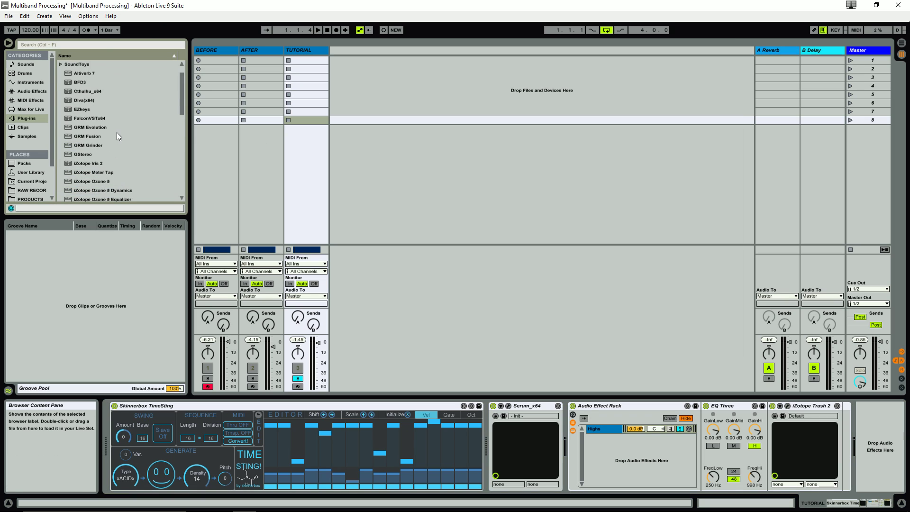
scroll(95, 100, up, 1)
click(61, 82)
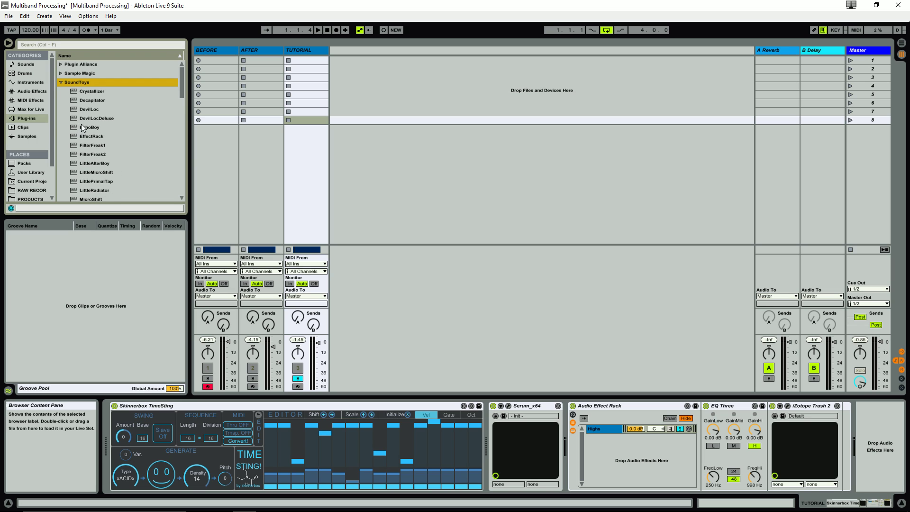
drag(82, 126, 844, 442)
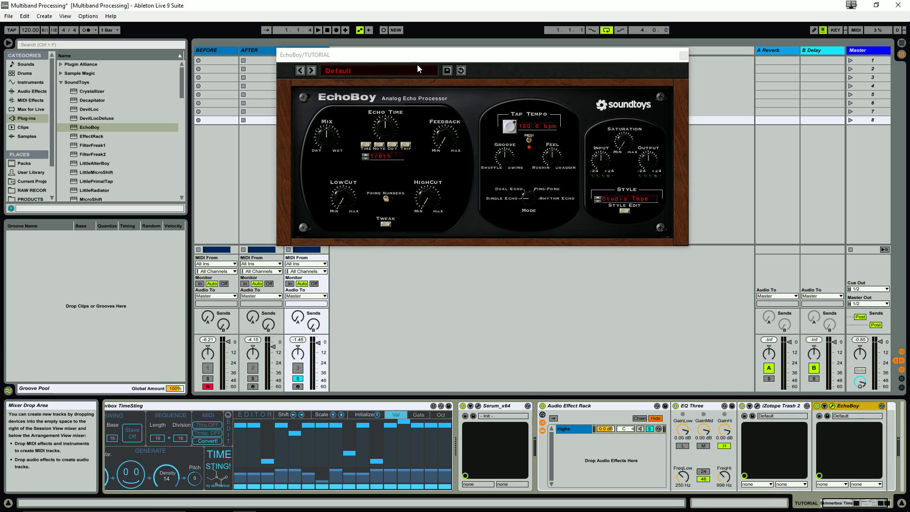
Load the ChorusWideRoom preset from EchoBoy's 07 Bass category and close the plug-in window
drag(417, 65, 485, 143)
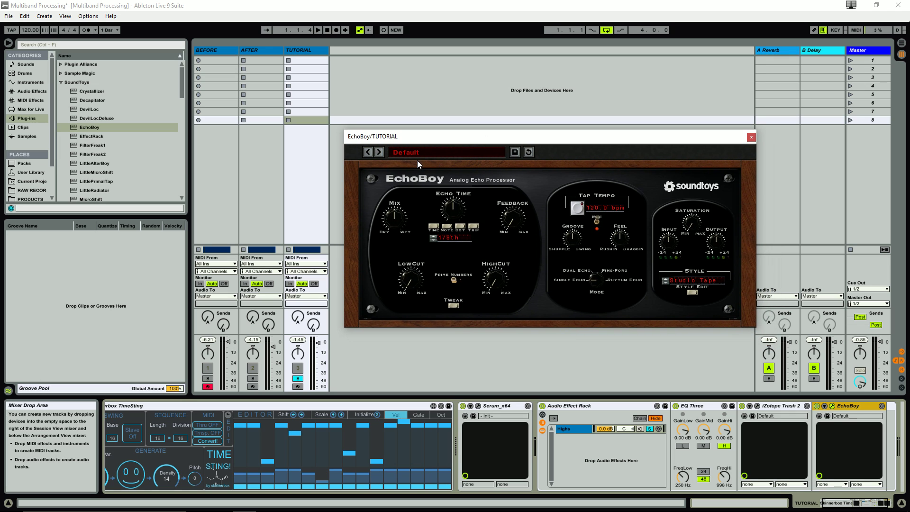
click(393, 150)
mouse_move(438, 181)
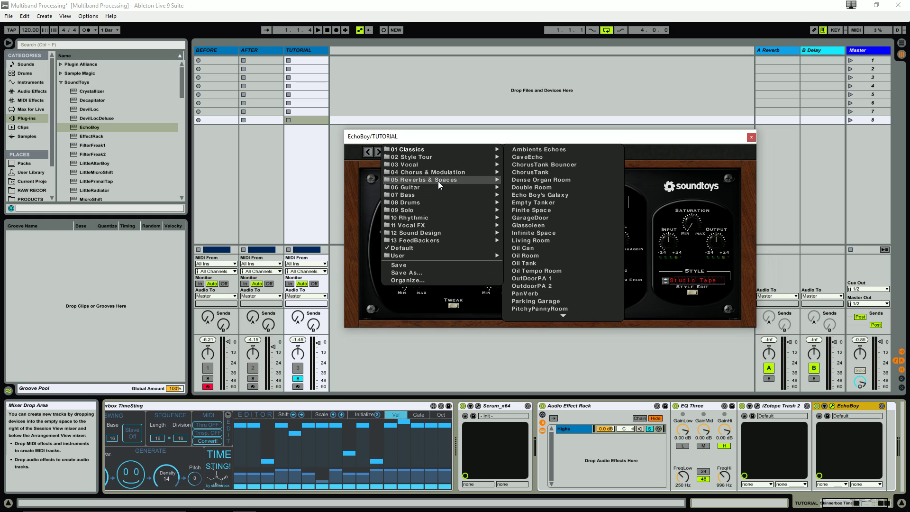
mouse_move(465, 187)
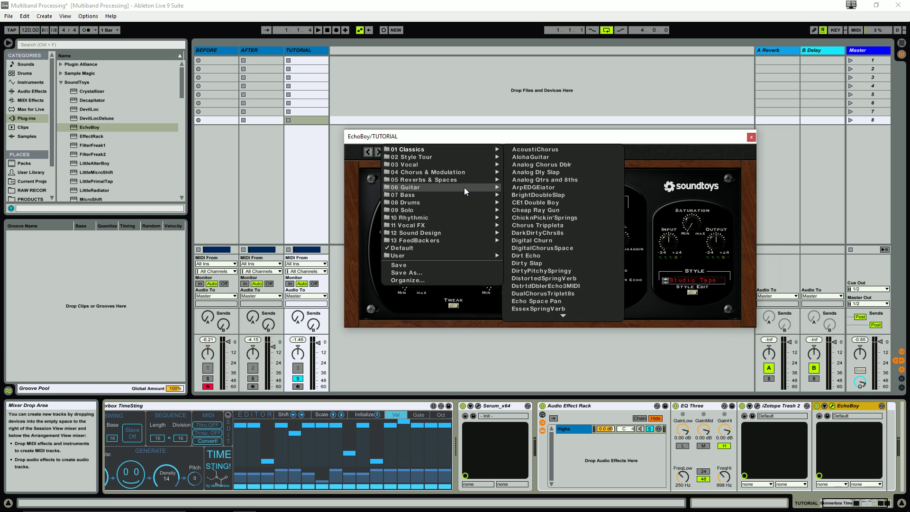
mouse_move(410, 242)
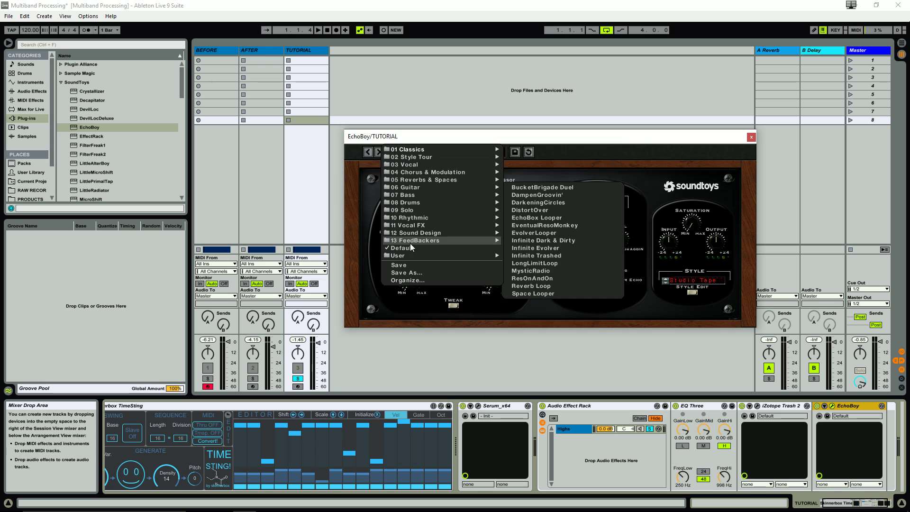
mouse_move(426, 156)
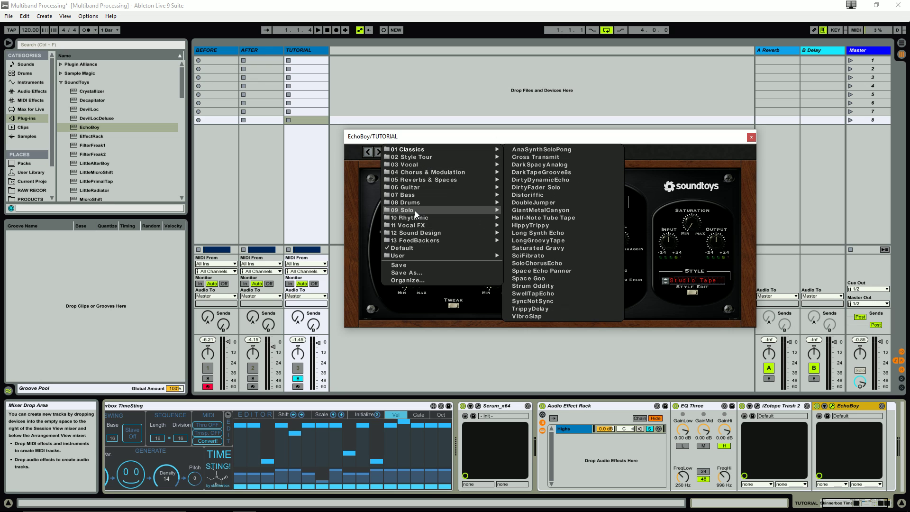
mouse_move(421, 200)
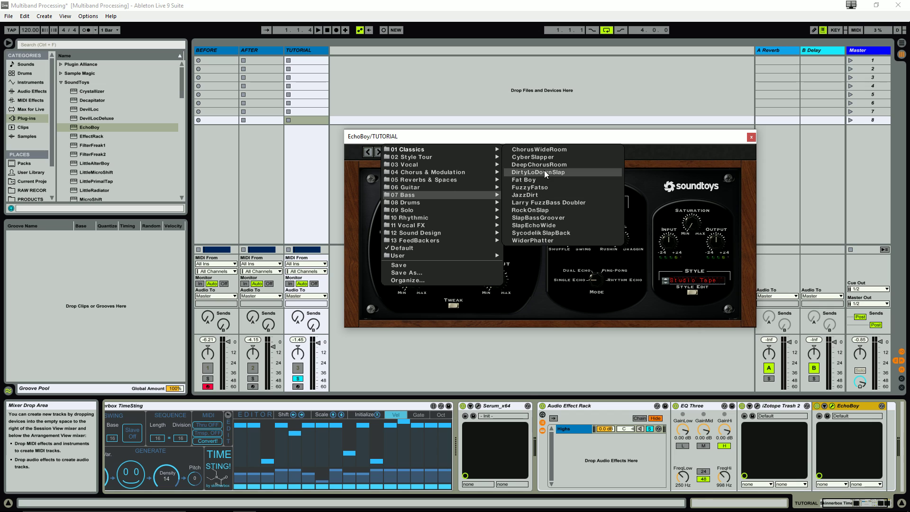
click(540, 149)
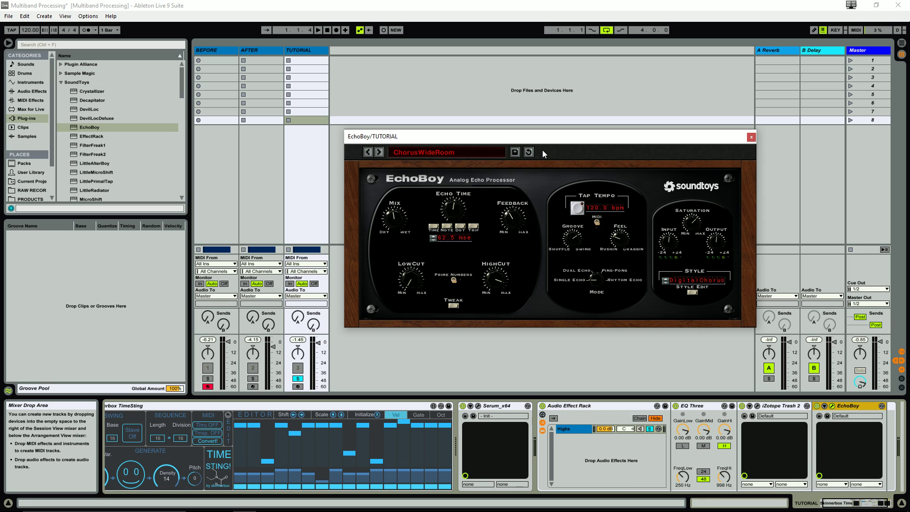
click(751, 137)
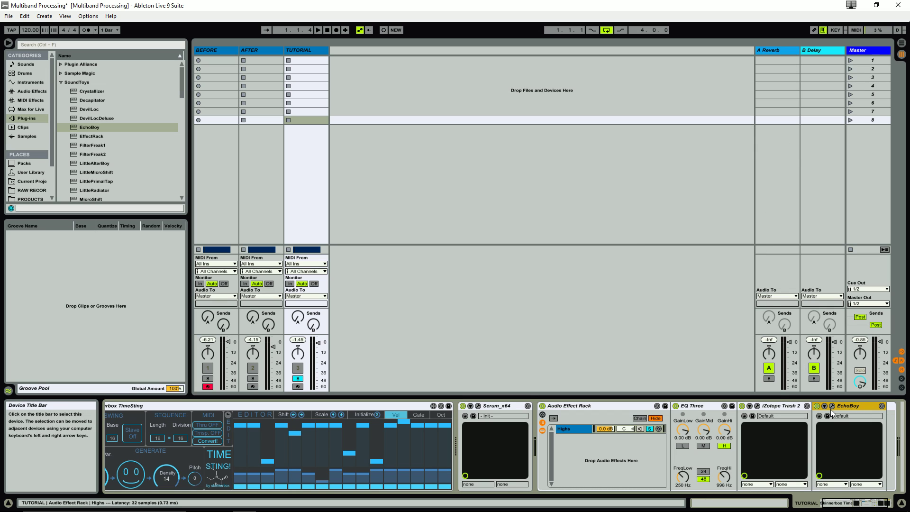
Play the soloed Highs chain and compare it with EchoBoy bypassed and active
key(space)
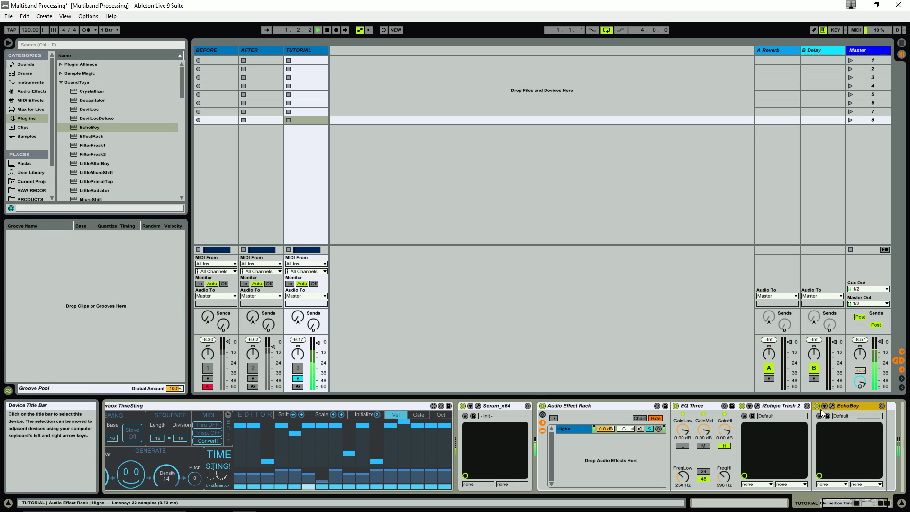
click(818, 407)
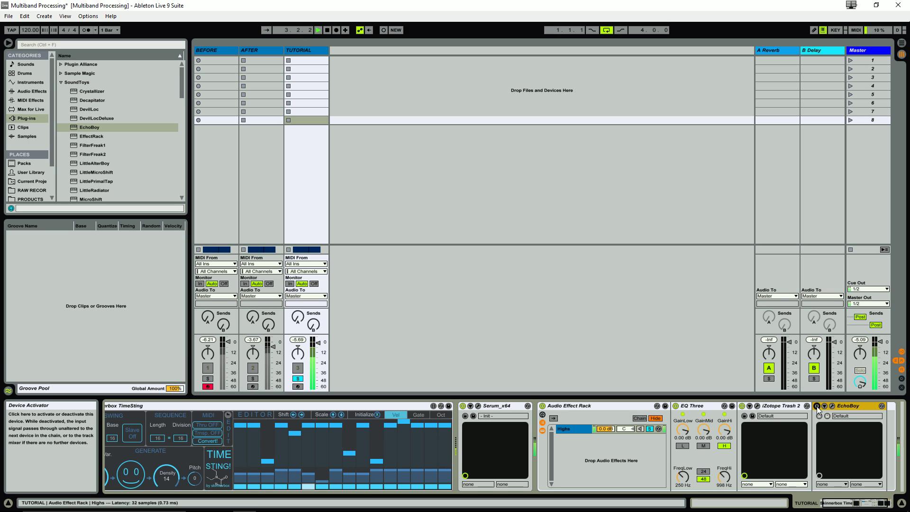
click(817, 406)
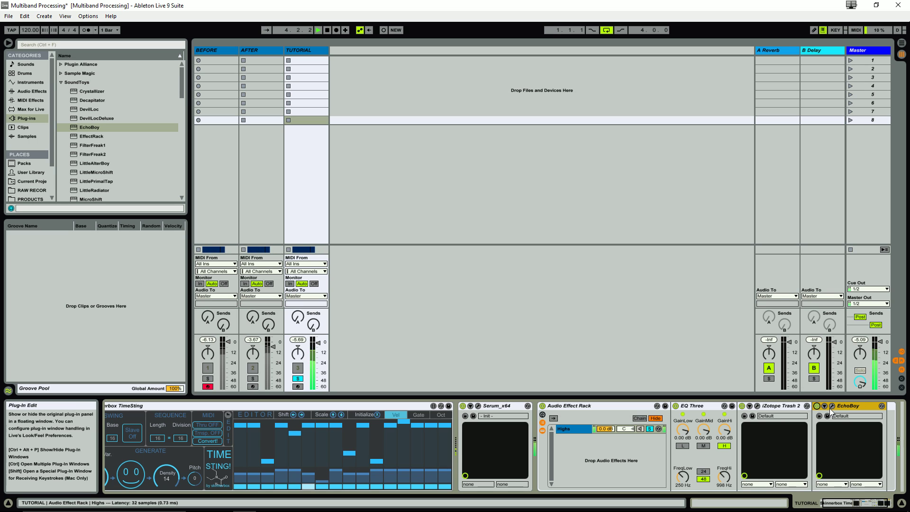
Lower EchoBoy's Mix towards dry while auditioning it, and take the Highs chain out of solo
click(832, 406)
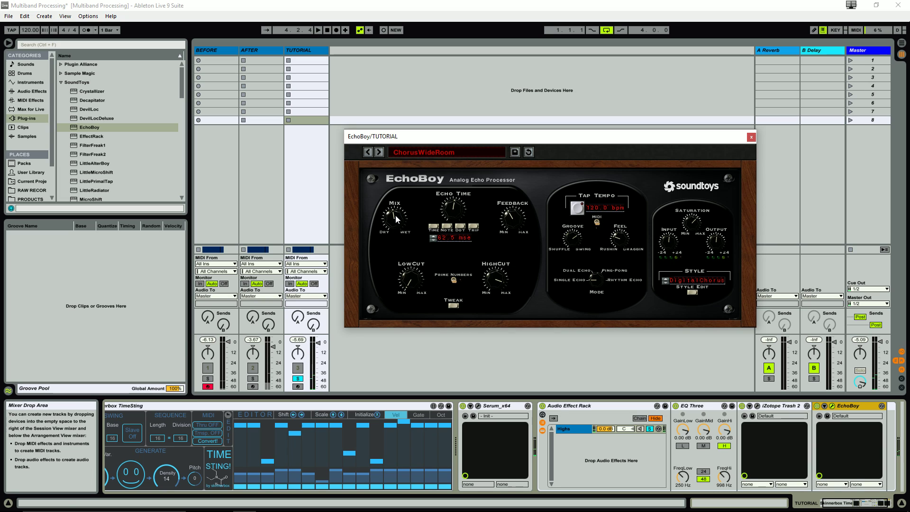
drag(396, 215, 396, 228)
key(space)
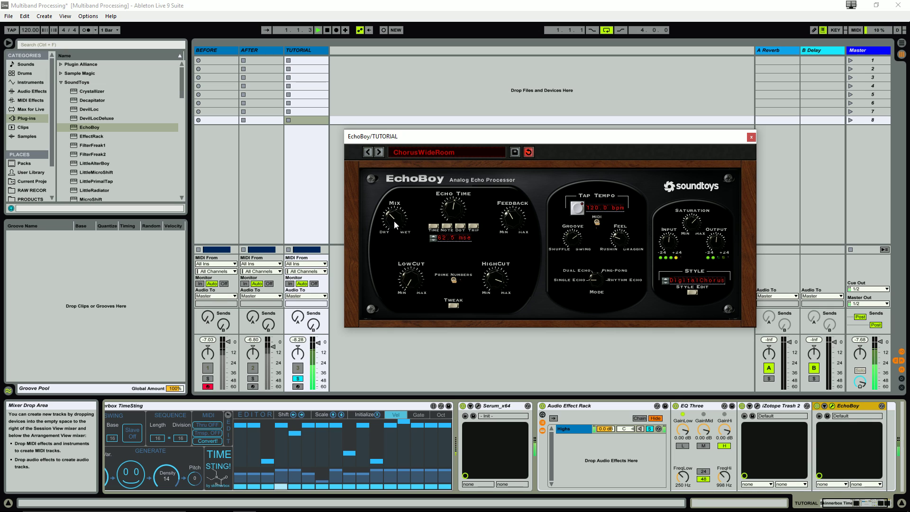
drag(397, 221, 397, 248)
key(space)
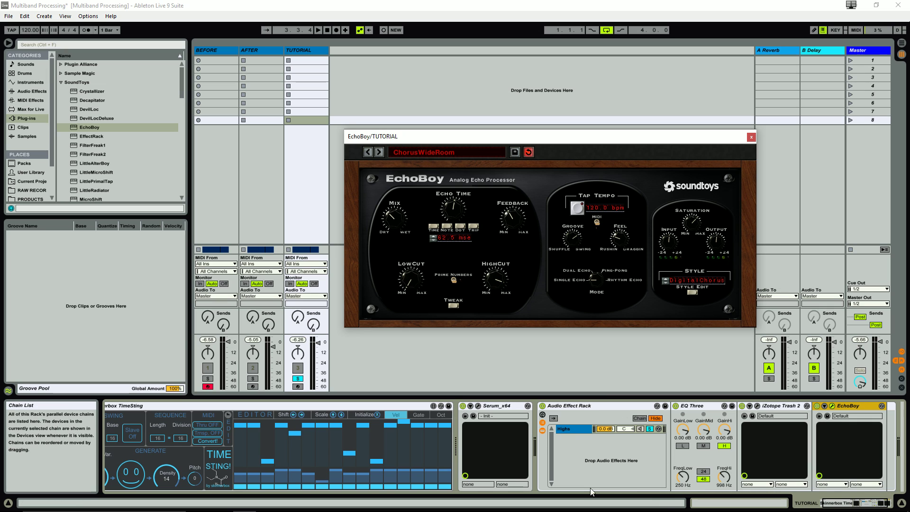
click(647, 428)
click(752, 137)
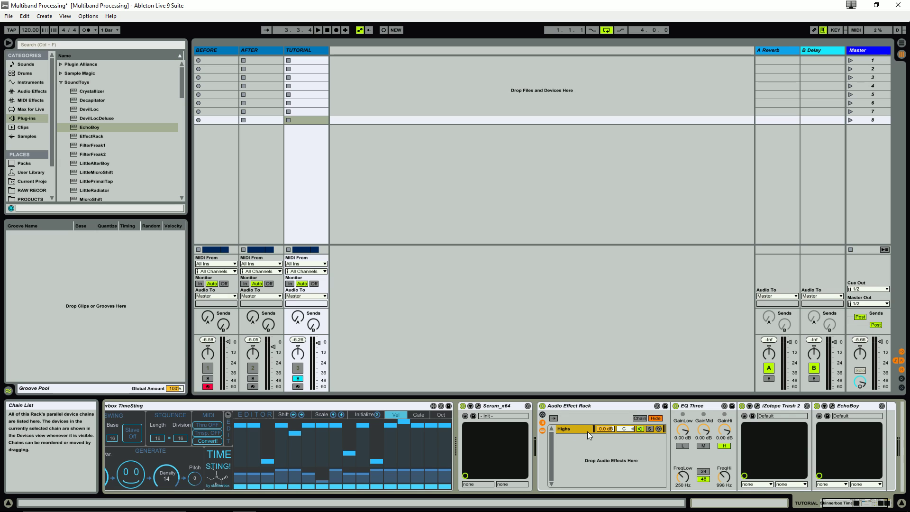
Duplicate the Highs chain in the Audio Effect Rack and rename the copy as Mids
right_click(573, 428)
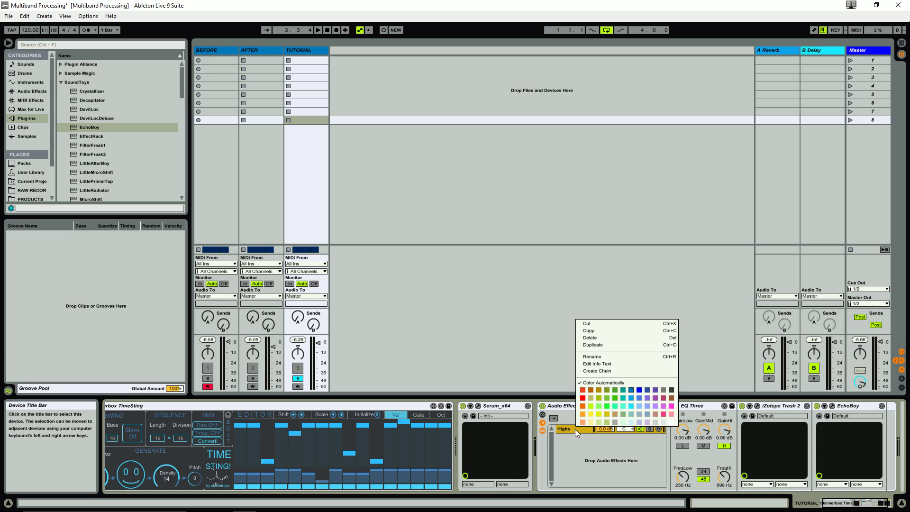
click(599, 345)
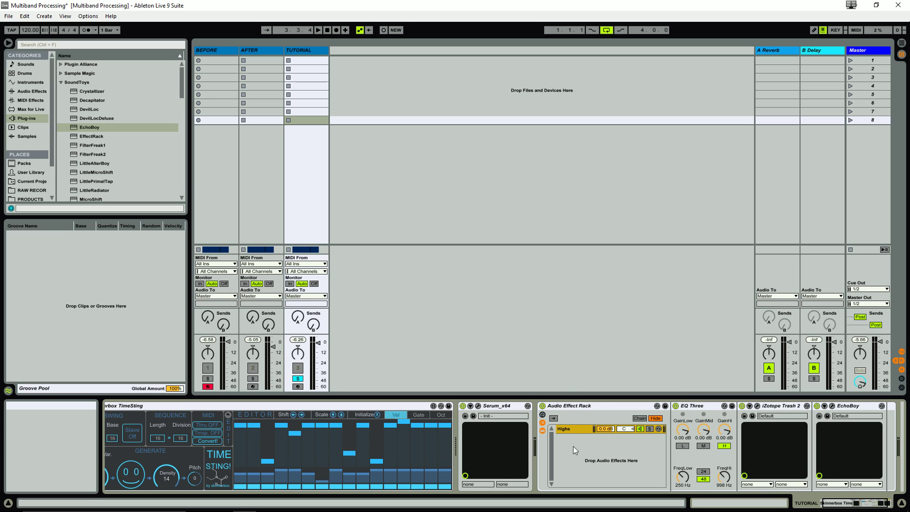
key(ctrl+d)
click(570, 429)
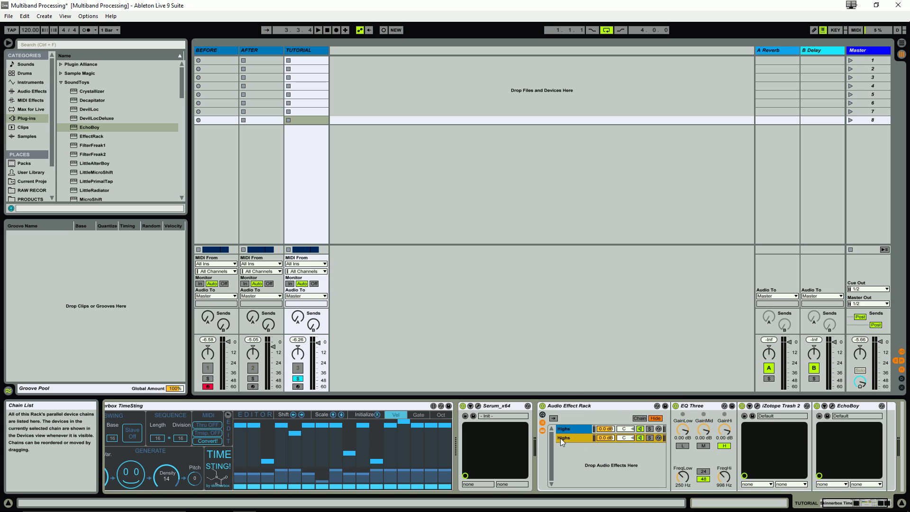
right_click(561, 438)
click(584, 371)
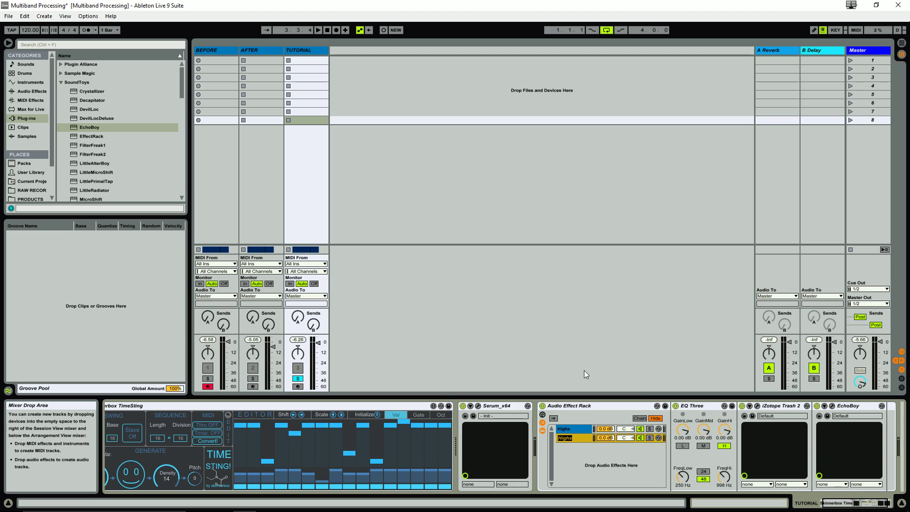
text(Mids)
key(Return)
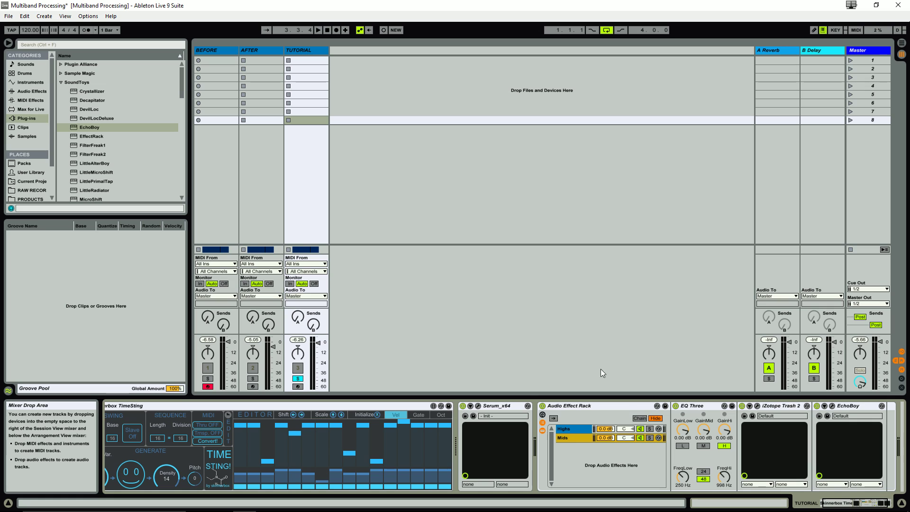
Switch the Mids chain's EQ Three from the high band to the mid band only
click(725, 446)
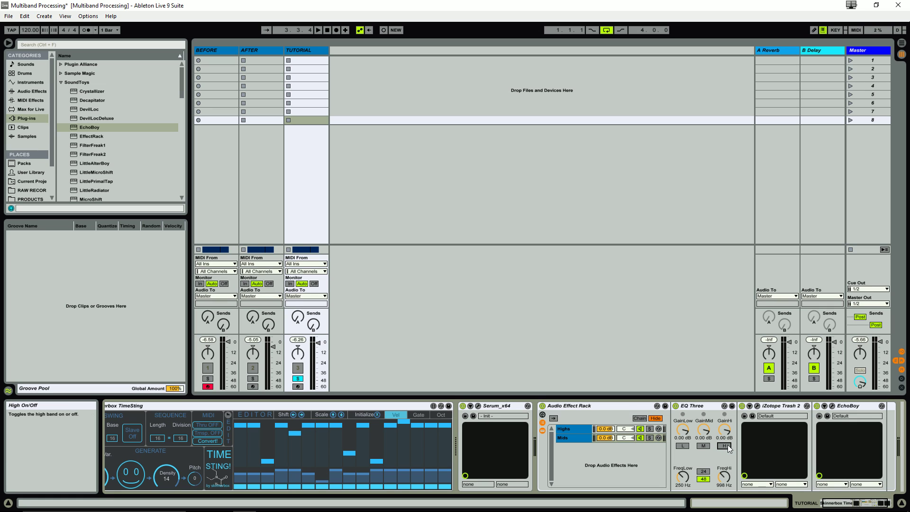
click(704, 447)
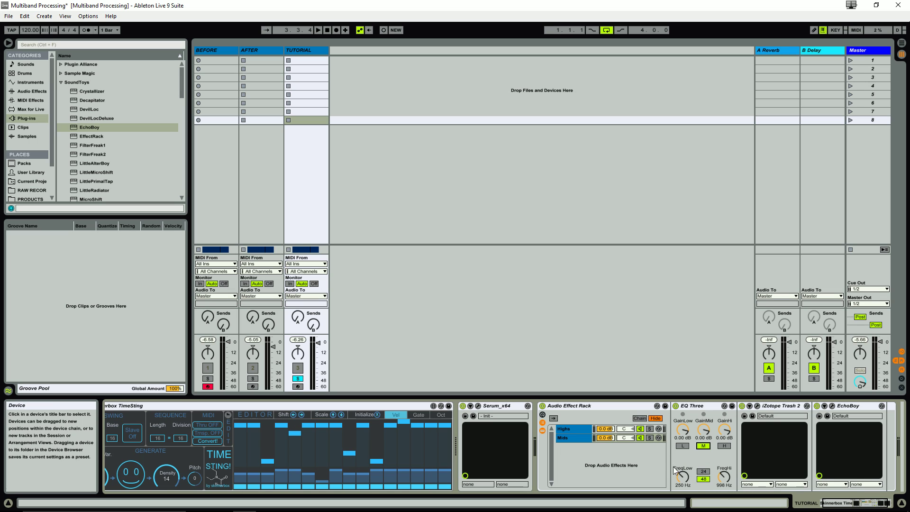
click(579, 437)
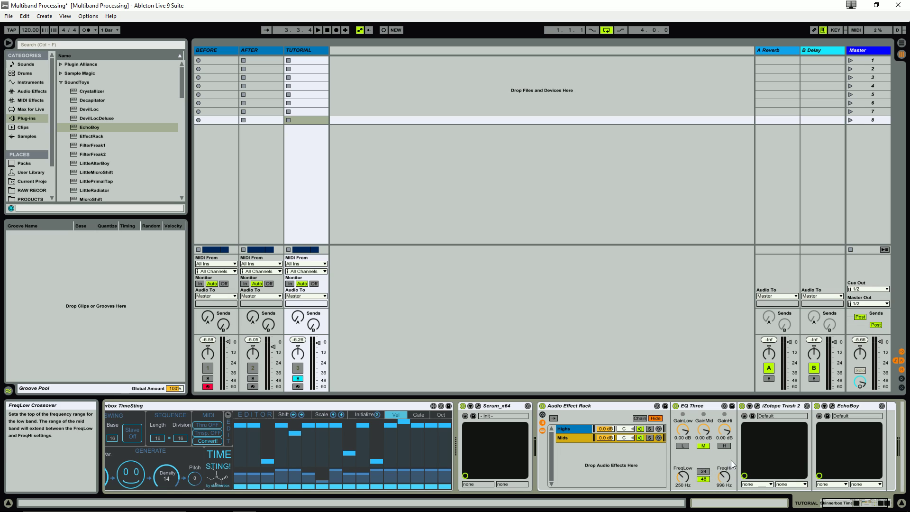
Delete iZotope Trash 2 and EchoBoy from the Mids chain, keeping only EQ Three
click(778, 405)
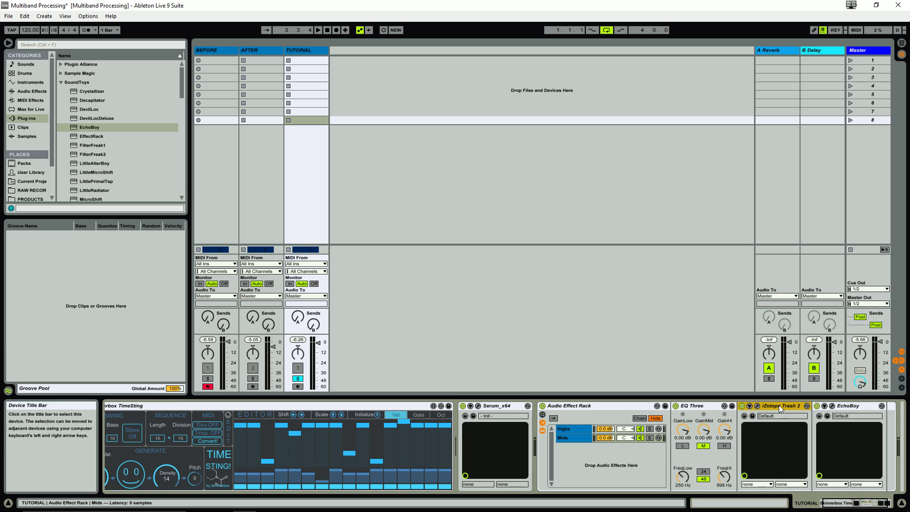
key(Delete)
key(Delete)
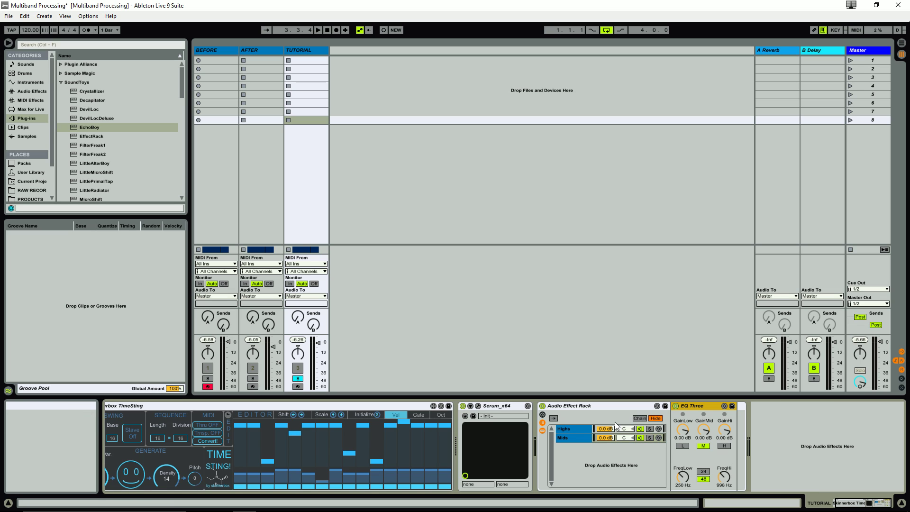
Solo the Mids chain, play it, and compare it with the soloed Highs chain
click(627, 436)
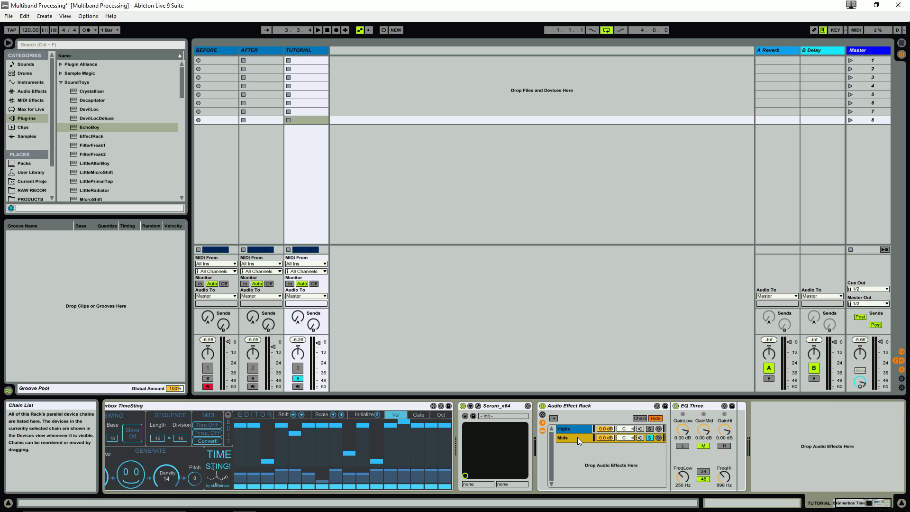
key(space)
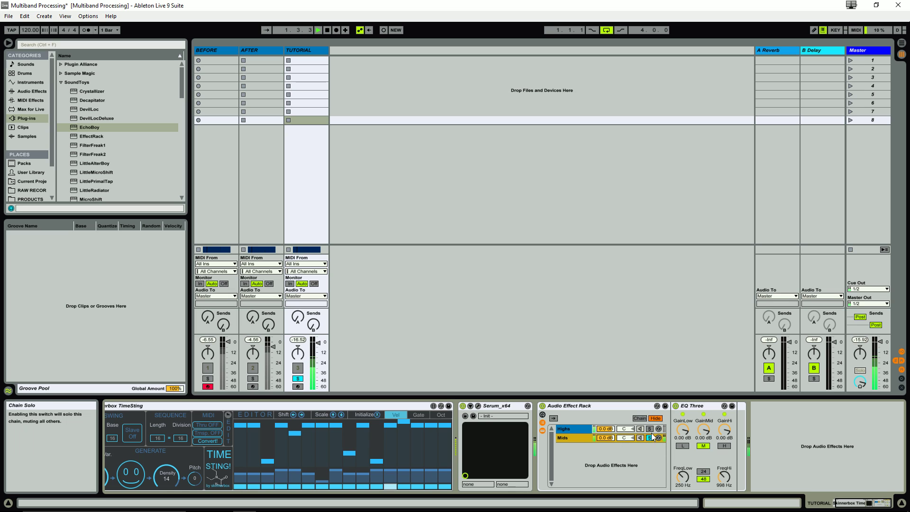
click(650, 428)
click(649, 437)
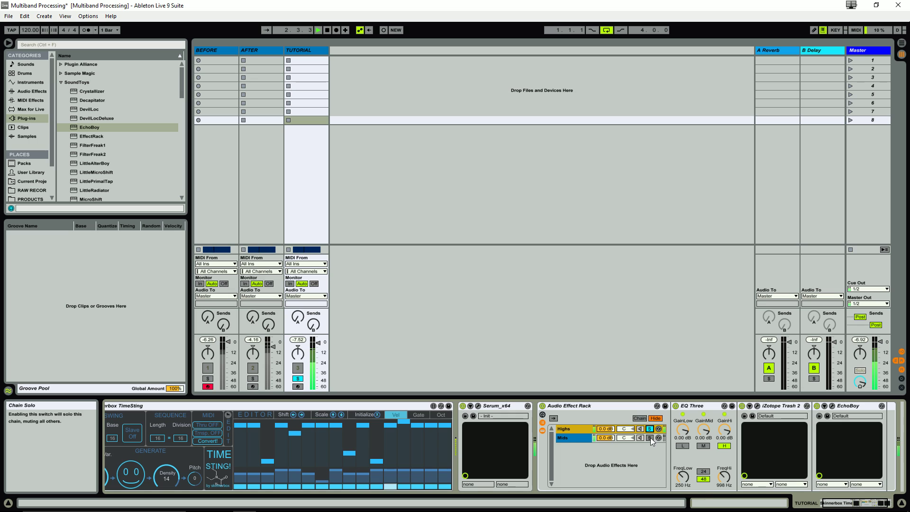
click(581, 439)
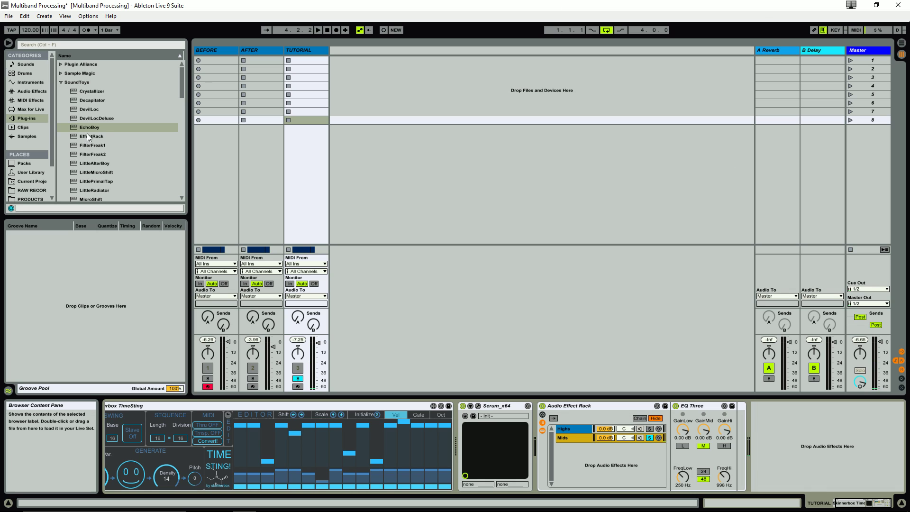
Add the SoundToys Decapitator after EQ Three in the Mids chain and adjust its Drive during playback
click(93, 100)
drag(93, 101, 738, 441)
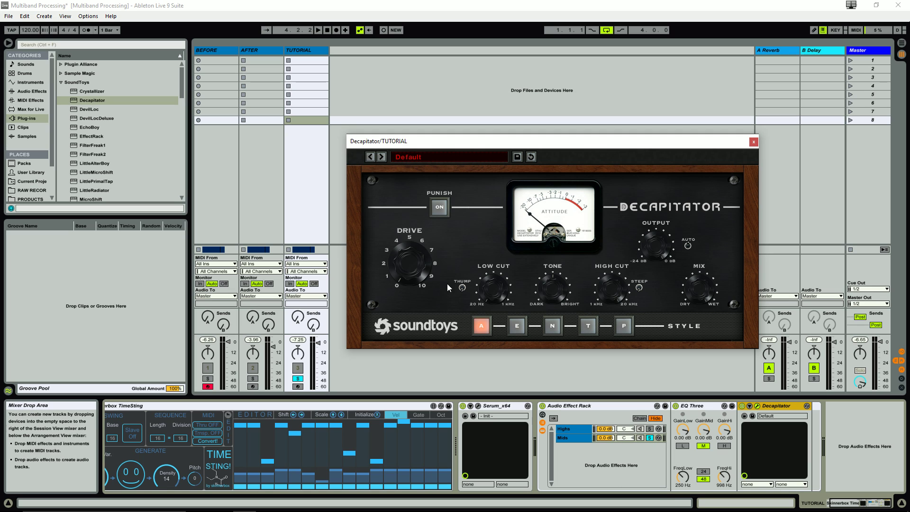
key(space)
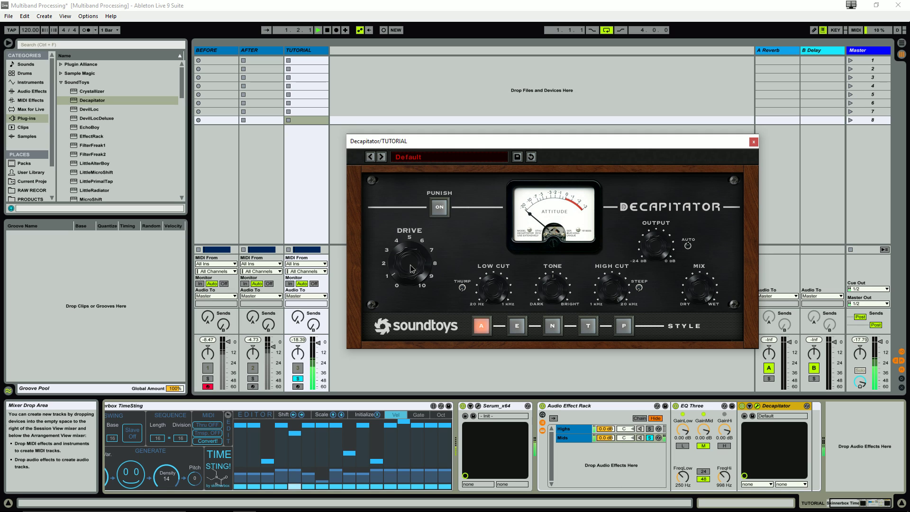
drag(410, 269, 414, 241)
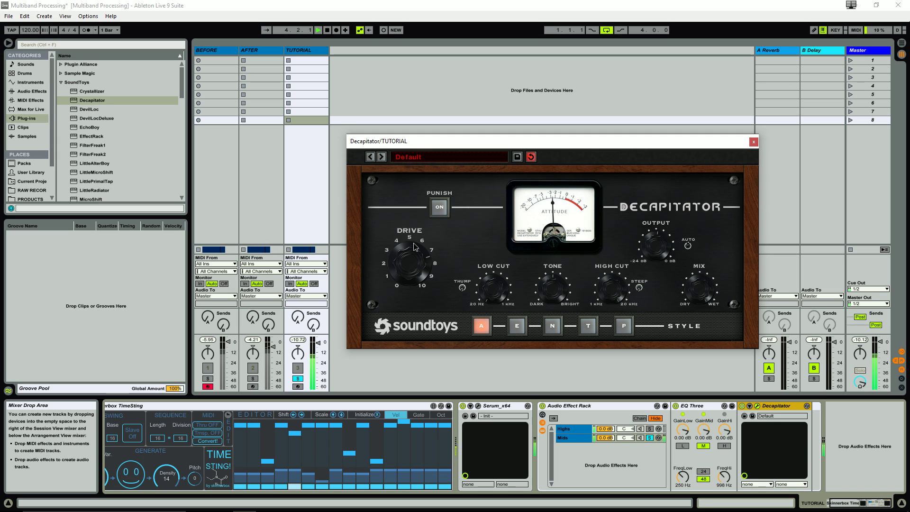
mouse_move(413, 246)
mouse_down()
mouse_move(412, 271)
mouse_move(413, 255)
mouse_up()
key(space)
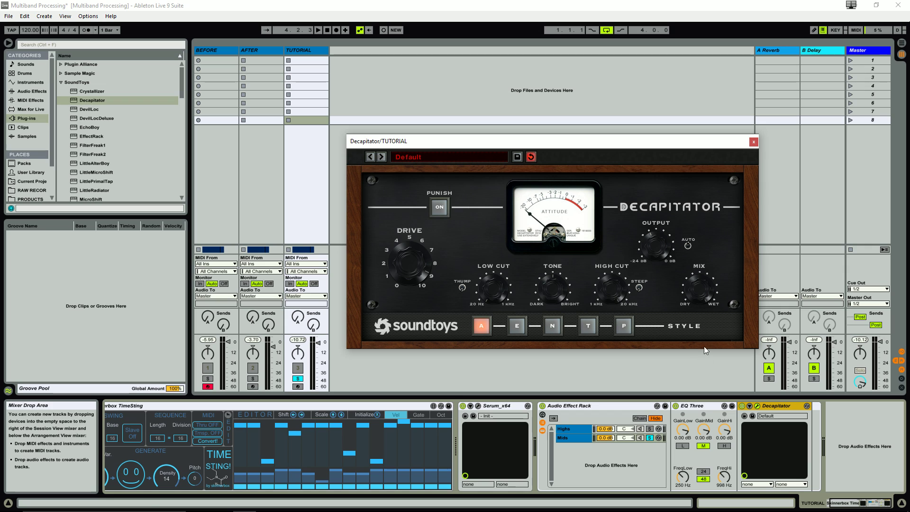
click(702, 407)
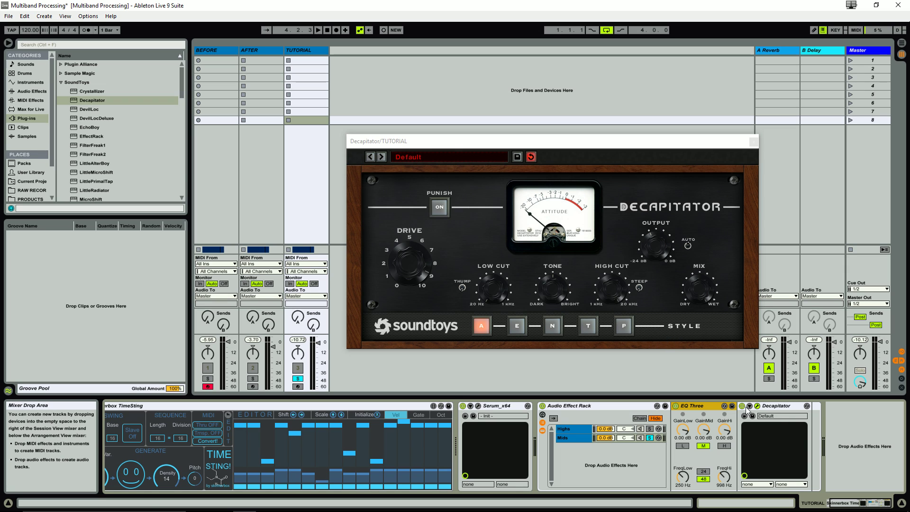
click(773, 408)
click(705, 406)
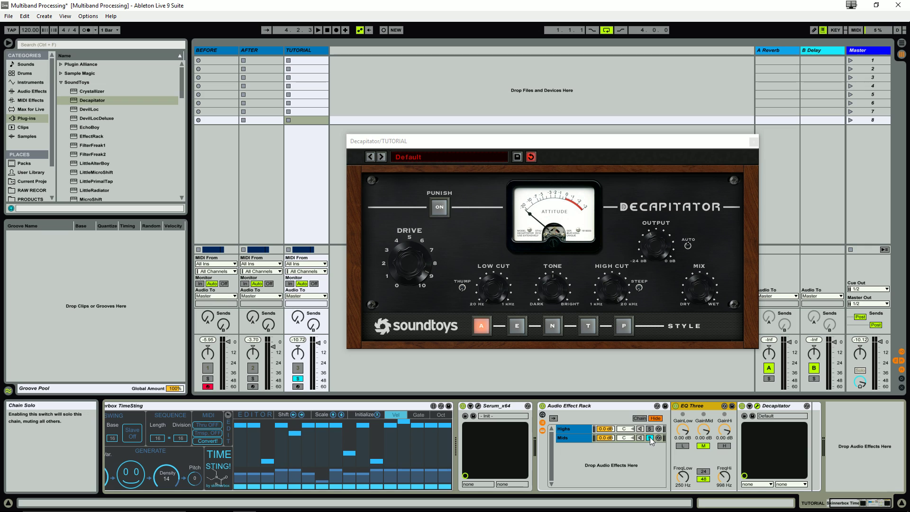
Take the Mids chain out of solo and audition both chains together, comparing them with the Highs alone
click(649, 437)
key(space)
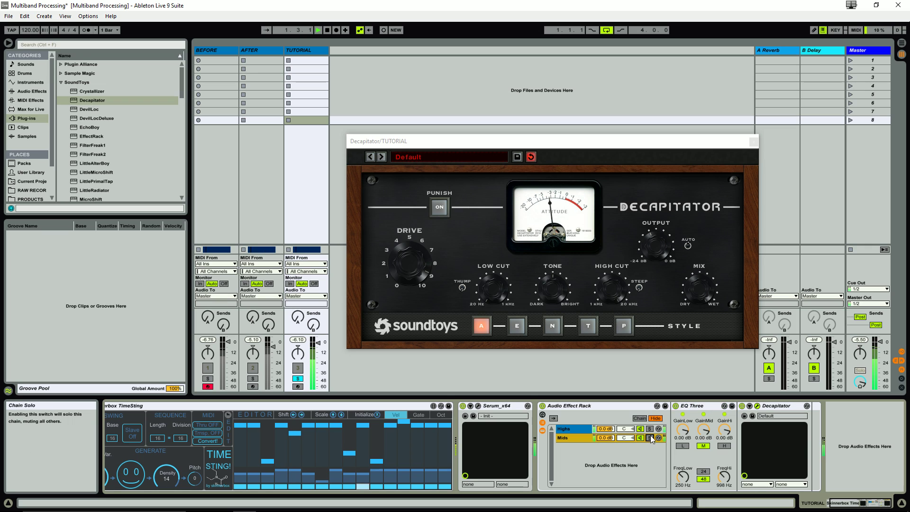
click(649, 428)
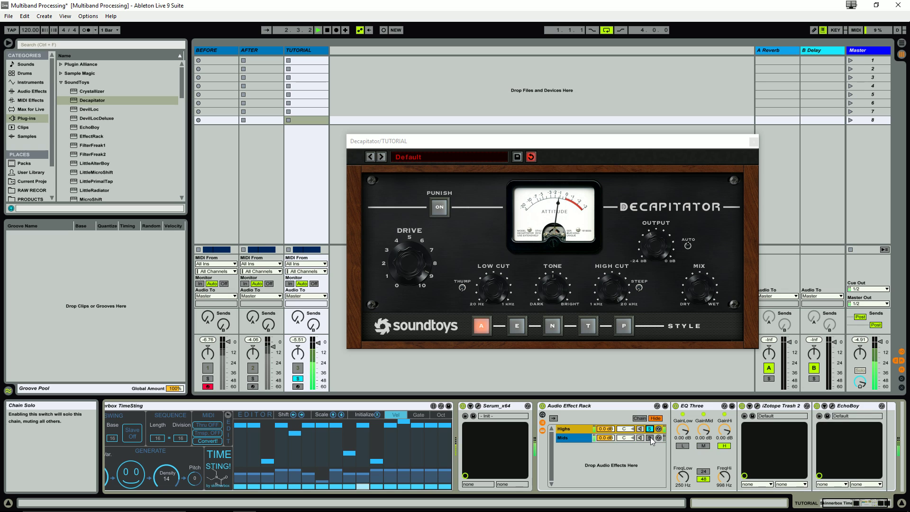
click(650, 439)
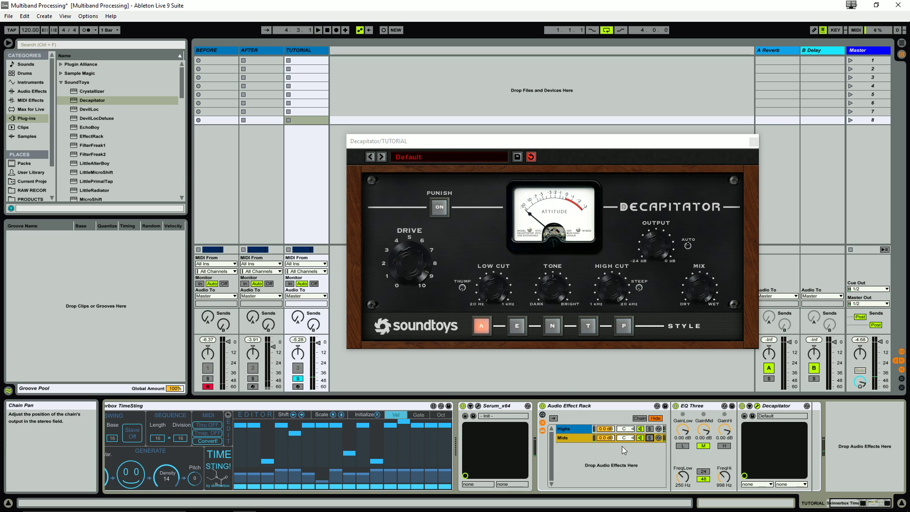
Duplicate the Mids chain and remove Decapitator from the copy
right_click(574, 439)
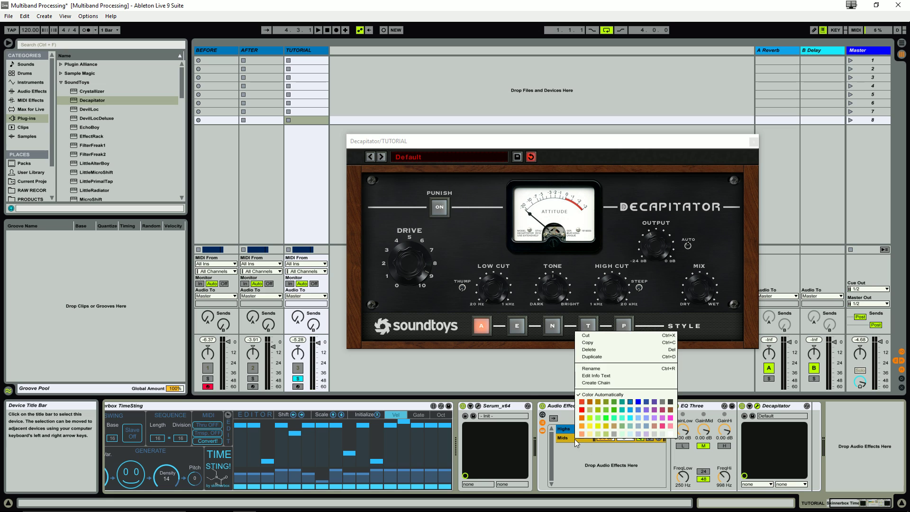
click(590, 357)
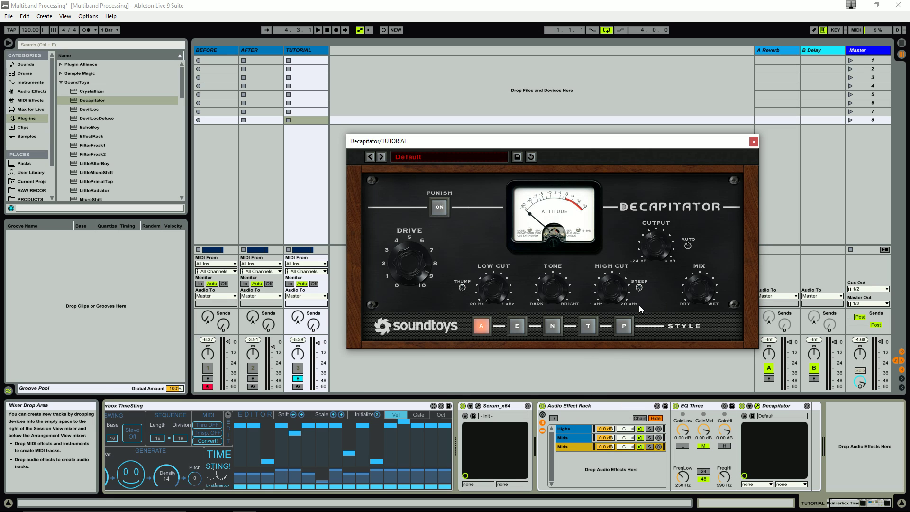
click(754, 142)
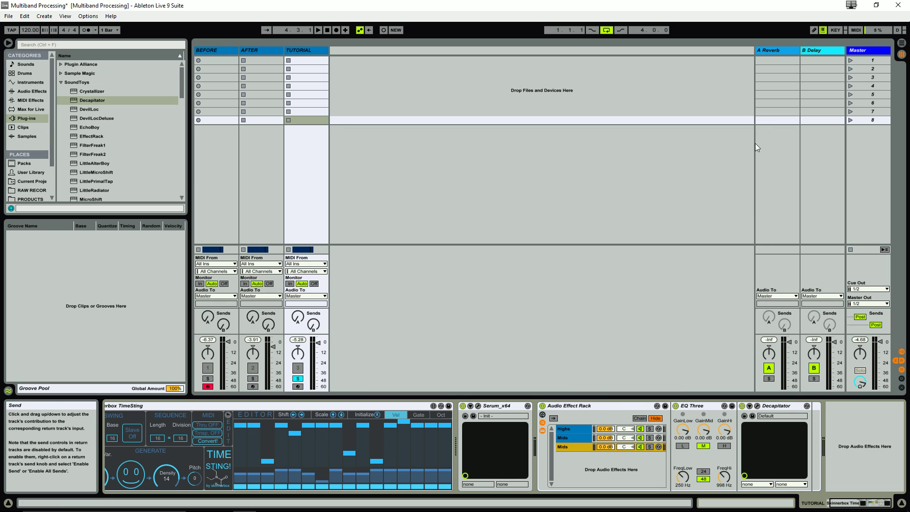
click(787, 407)
key(Delete)
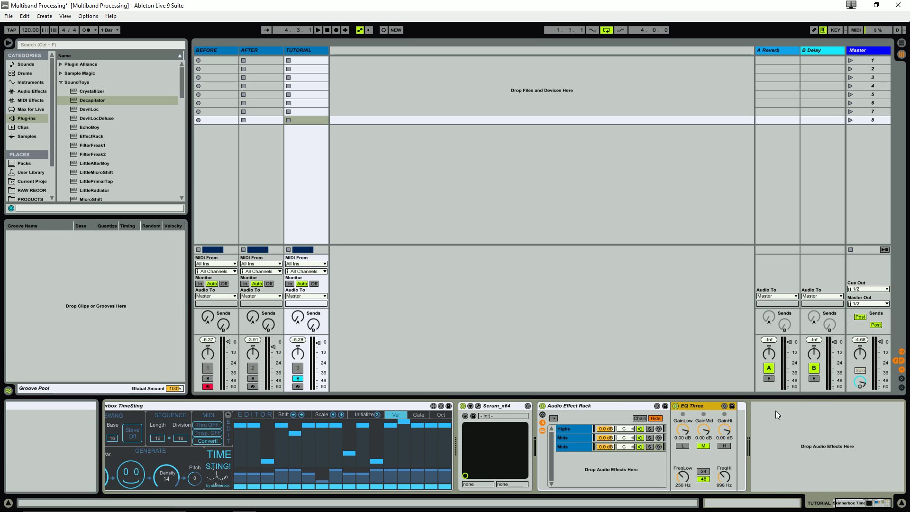
Switch the copied chain's EQ Three to the low band only and audition that chain in solo
click(683, 446)
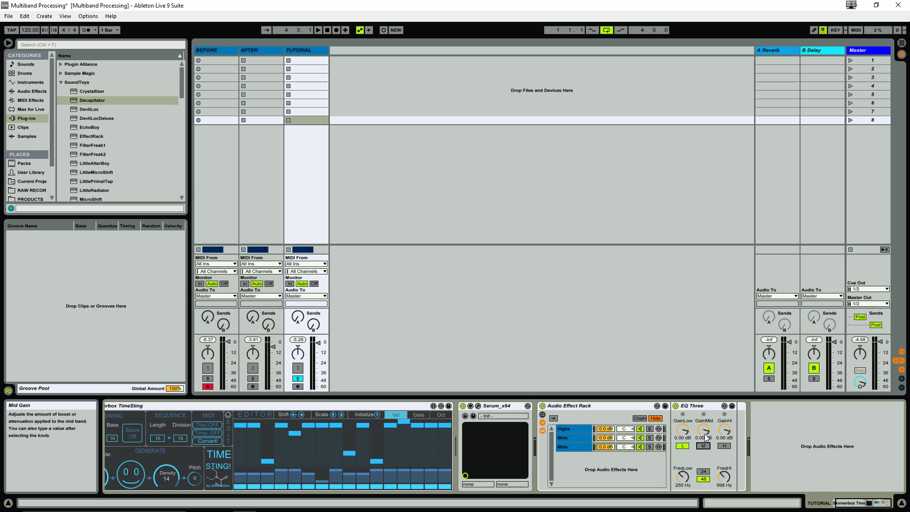
click(704, 446)
click(649, 446)
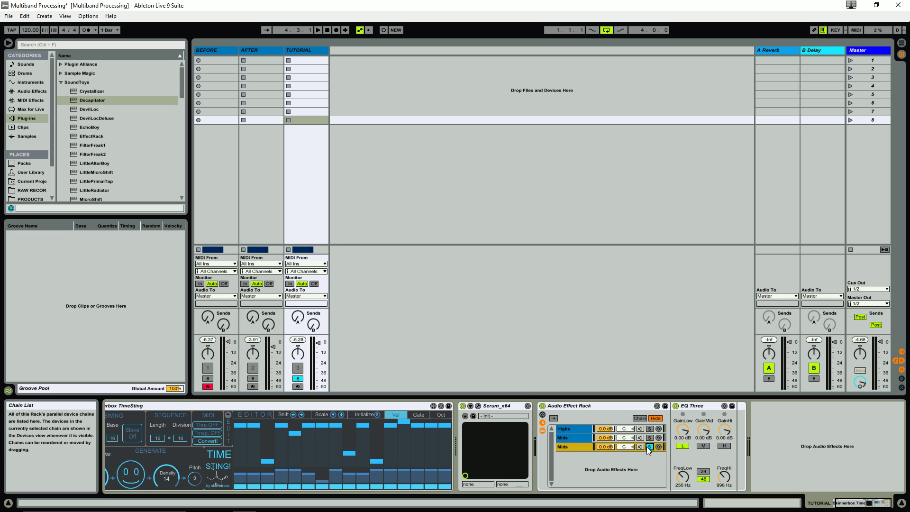
key(space)
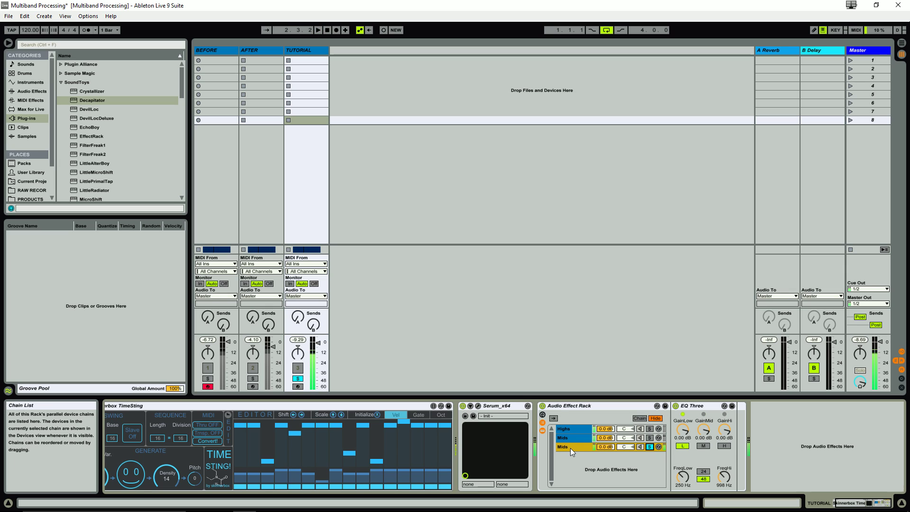
Rename the copied chain as Lows and take it out of solo
double_click(573, 448)
key(BackSpace)
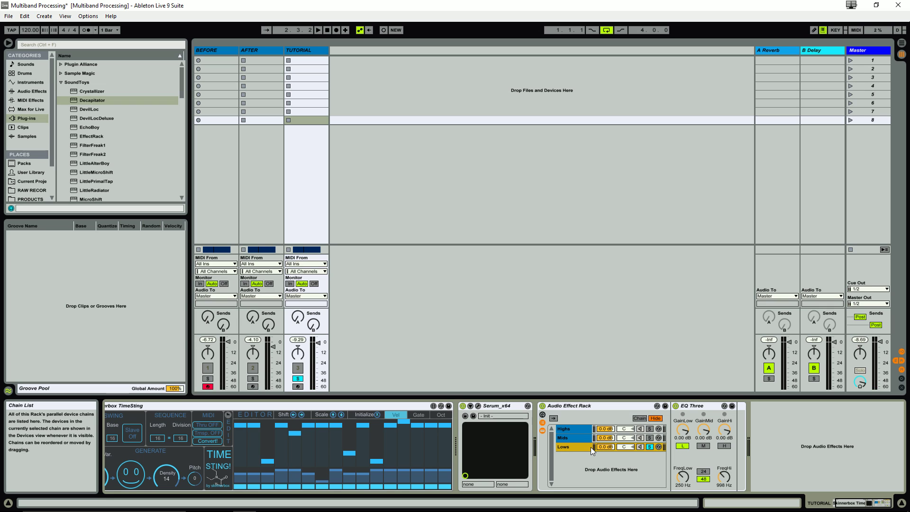
click(649, 447)
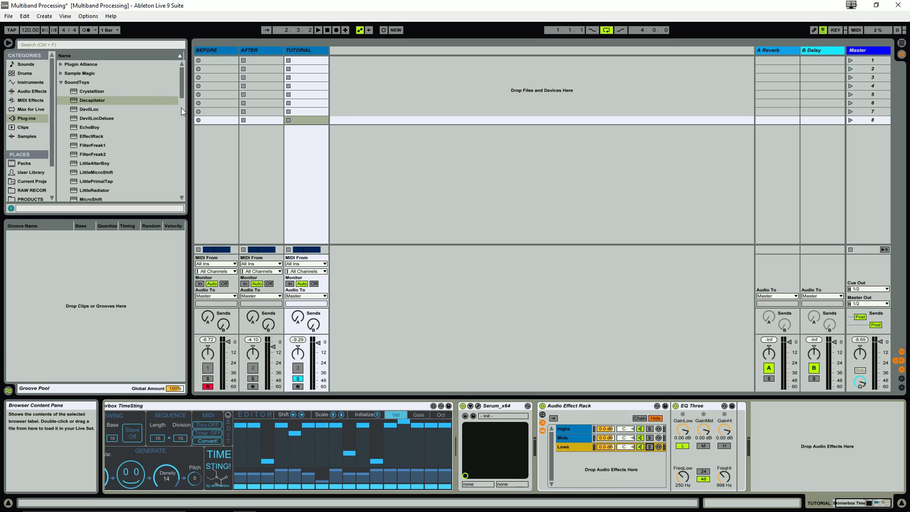
Add a Compressor audio effect after EQ Three in the Lows chain and solo the chain
click(45, 93)
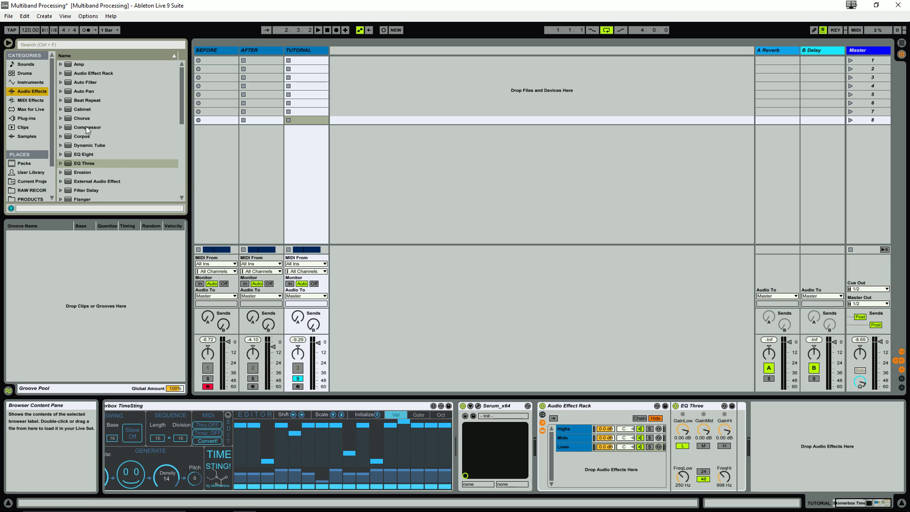
mouse_move(87, 127)
mouse_down()
mouse_move(438, 311)
mouse_move(766, 451)
mouse_move(736, 450)
mouse_up()
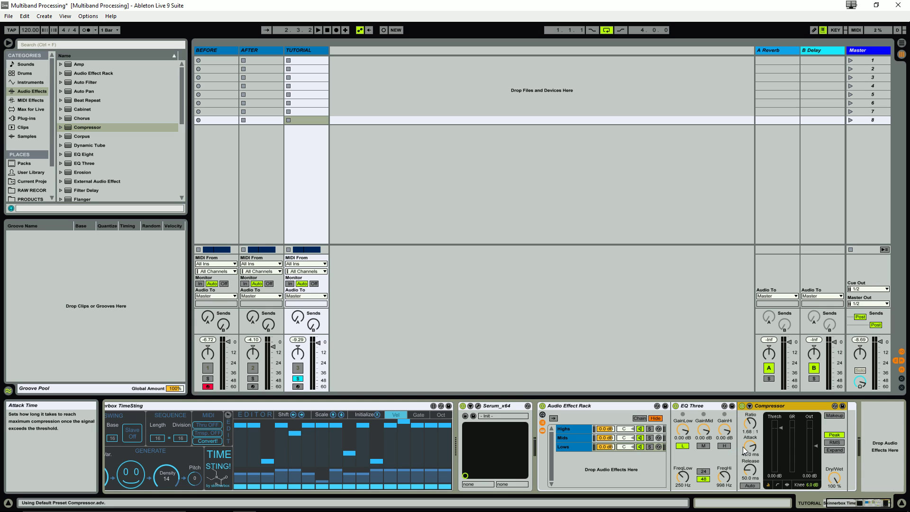
click(649, 447)
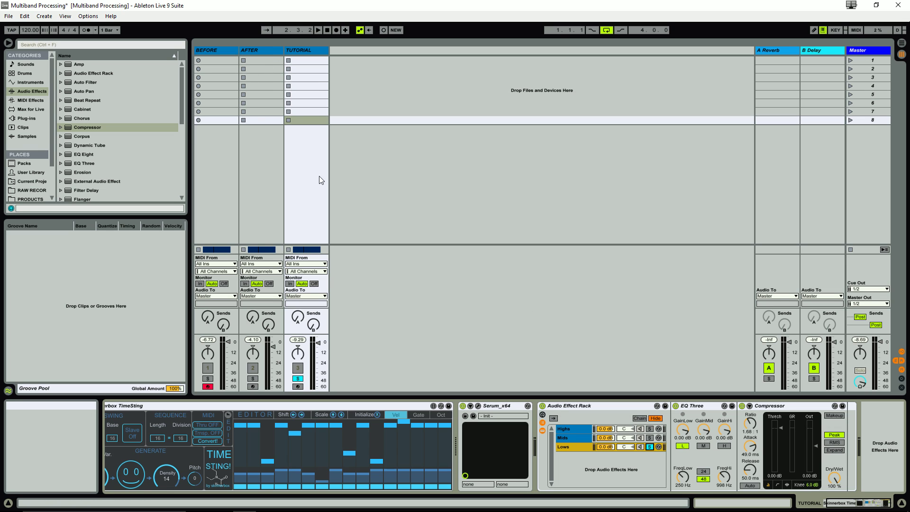
Check the AFTER track's finished effect rack for reference and return to the TUTORIAL track
click(260, 51)
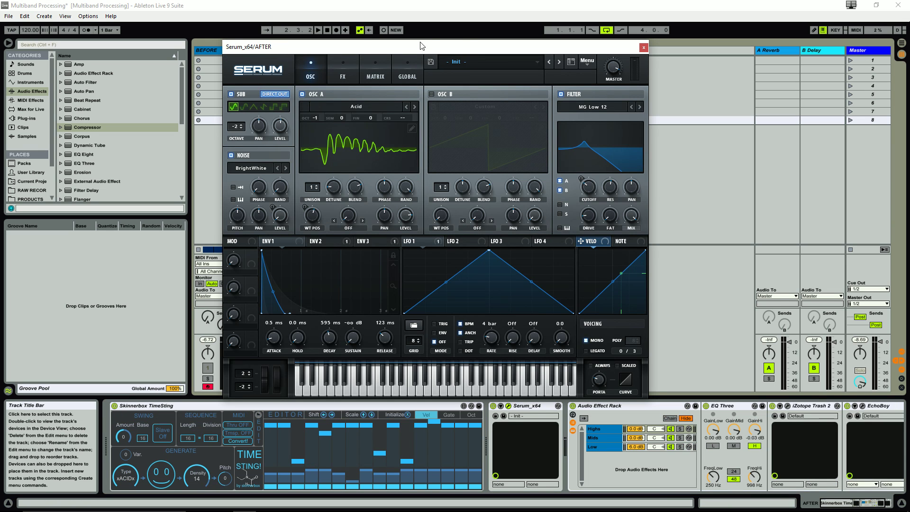
click(644, 47)
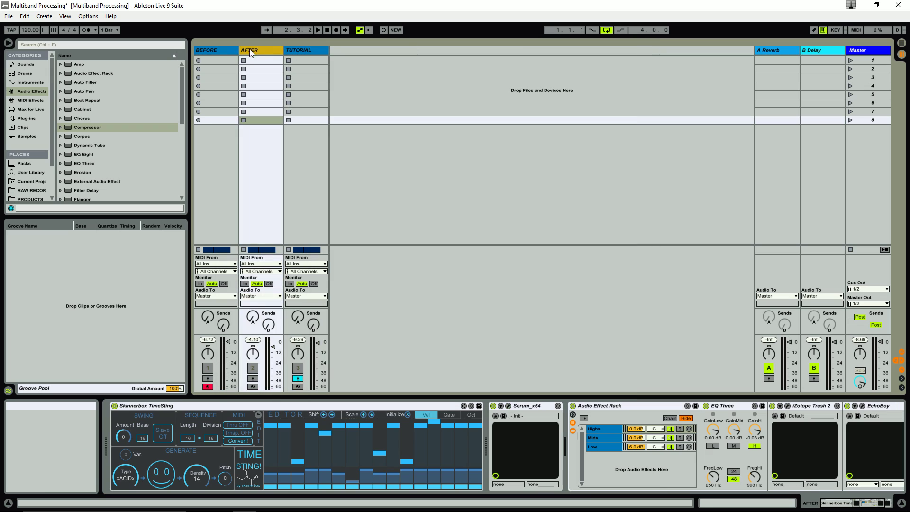
click(307, 50)
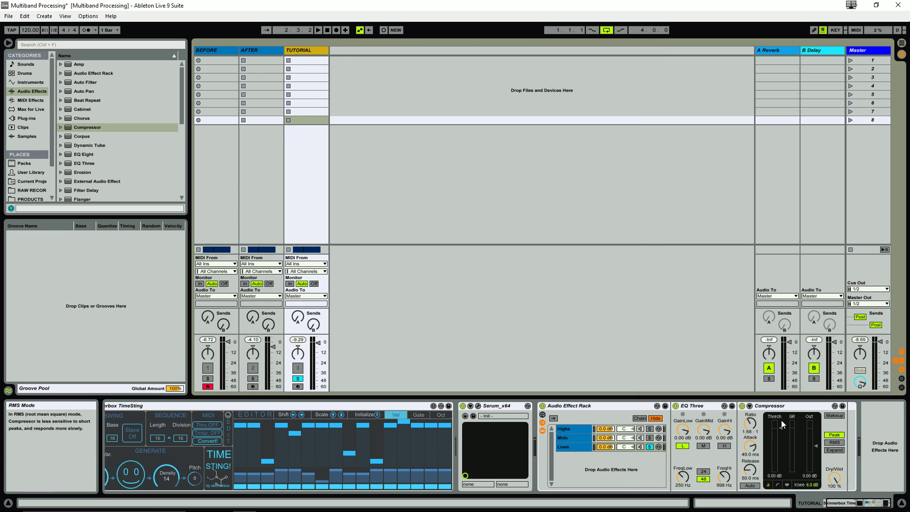
Set the Lows Compressor to ratio 5.04:1, attack 0.46 ms, release 266 ms and threshold -12 dB, adjusting the threshold during playback
drag(750, 423, 751, 407)
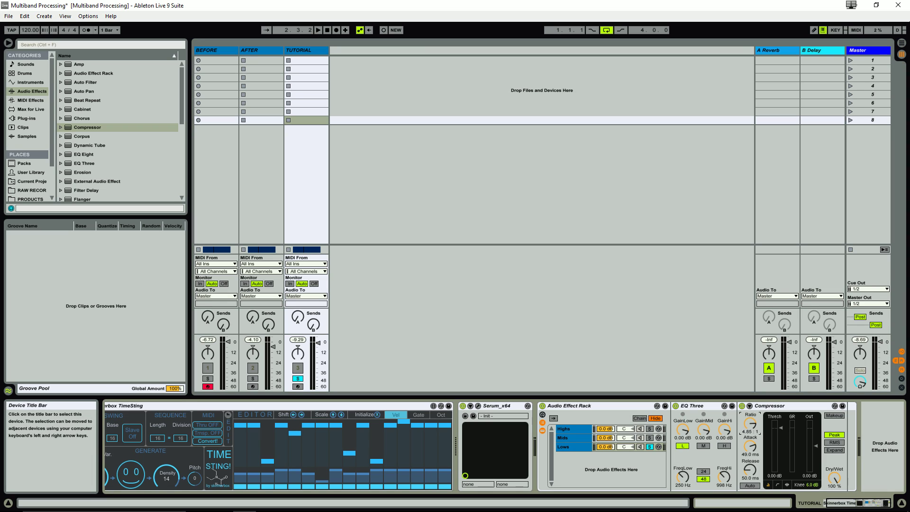
drag(750, 470, 750, 467)
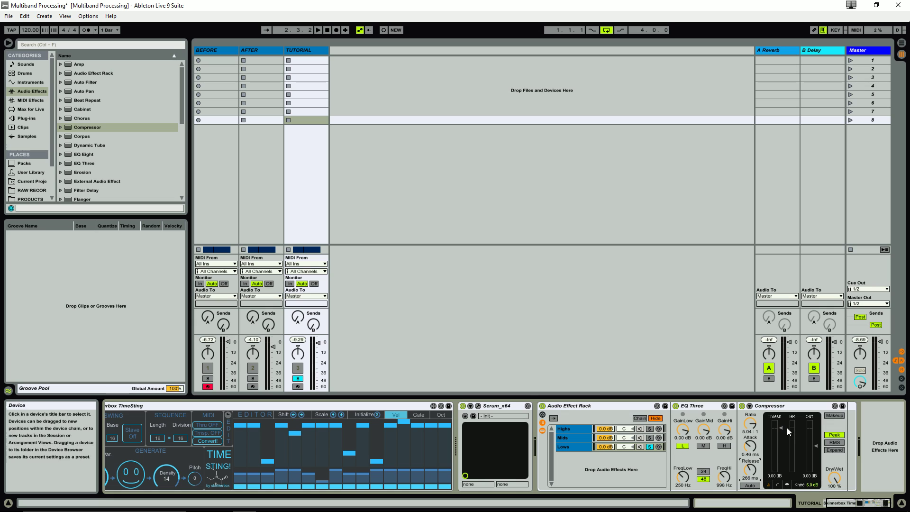
key(space)
drag(781, 432, 781, 444)
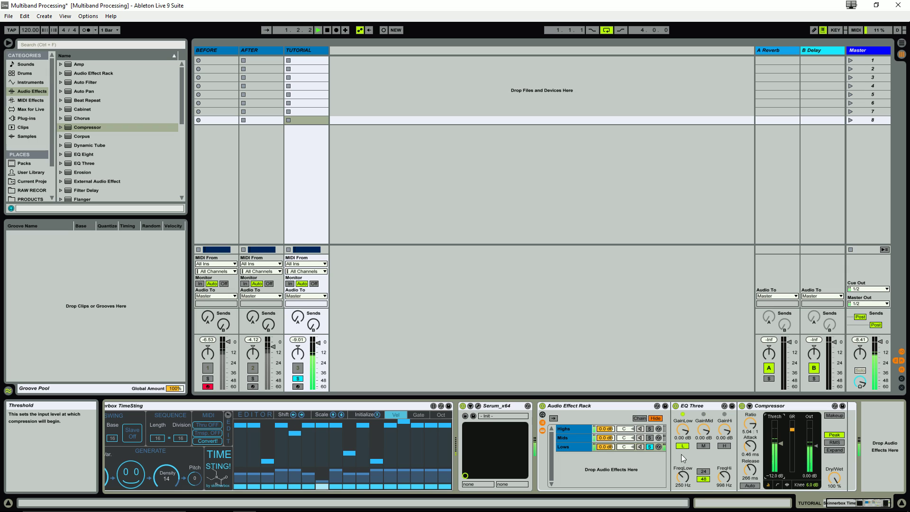
Take the Lows chain out of solo, listen to all three chains together, and stop playback
click(649, 447)
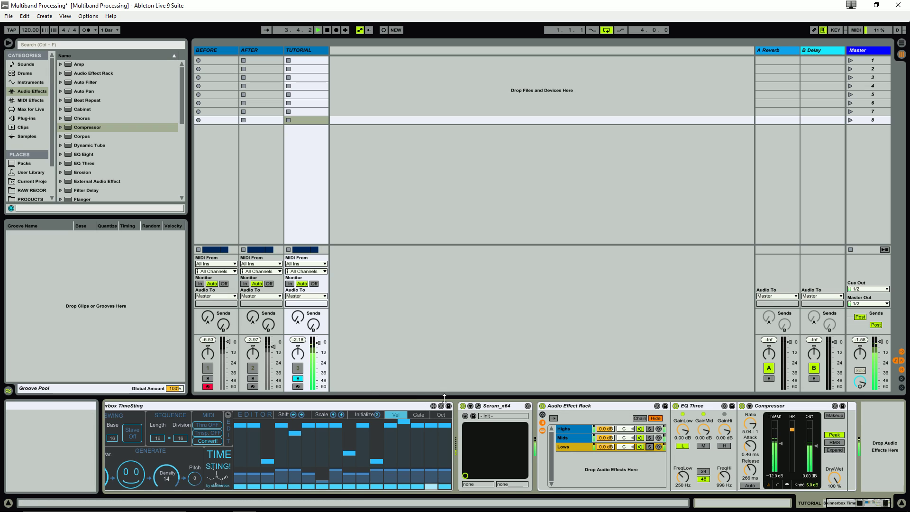
key(space)
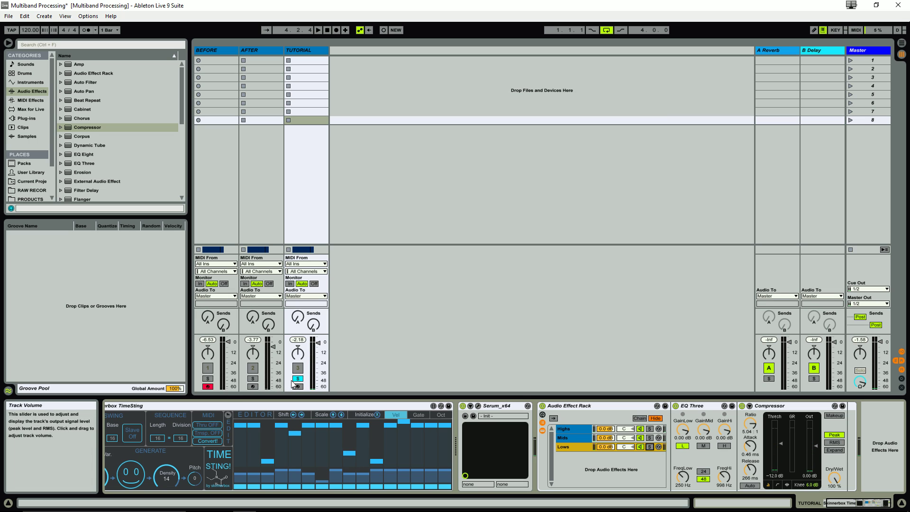
Compare the BEFORE track with the TUTORIAL track by soloing each during playback, stop playback, and keep TUTORIAL soloed
key(space)
click(208, 379)
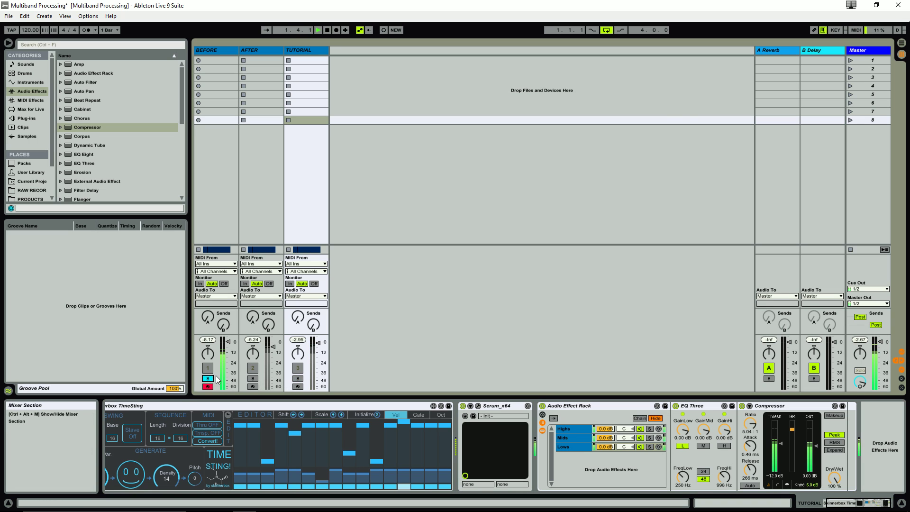
click(298, 379)
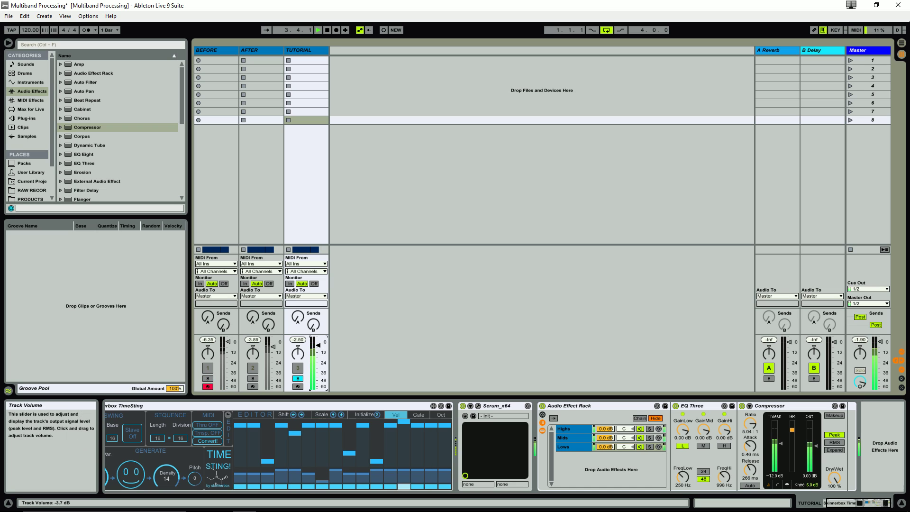
click(298, 379)
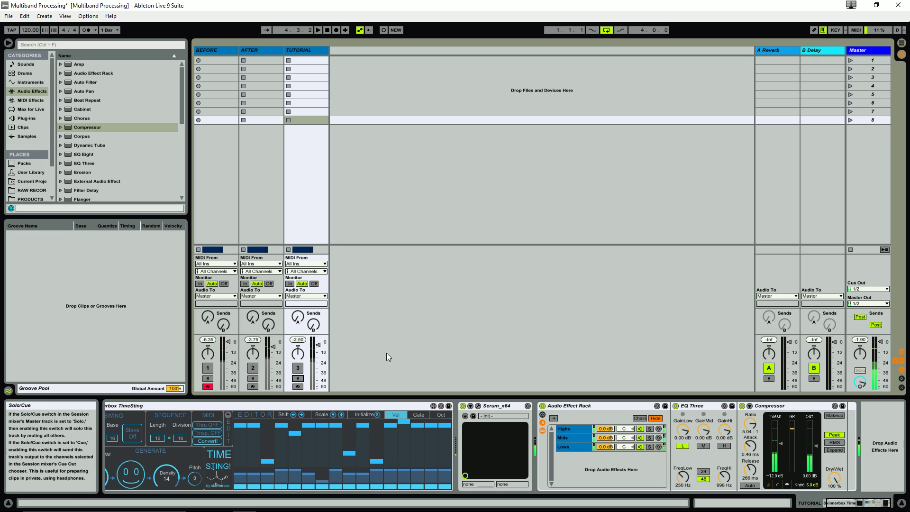
click(298, 379)
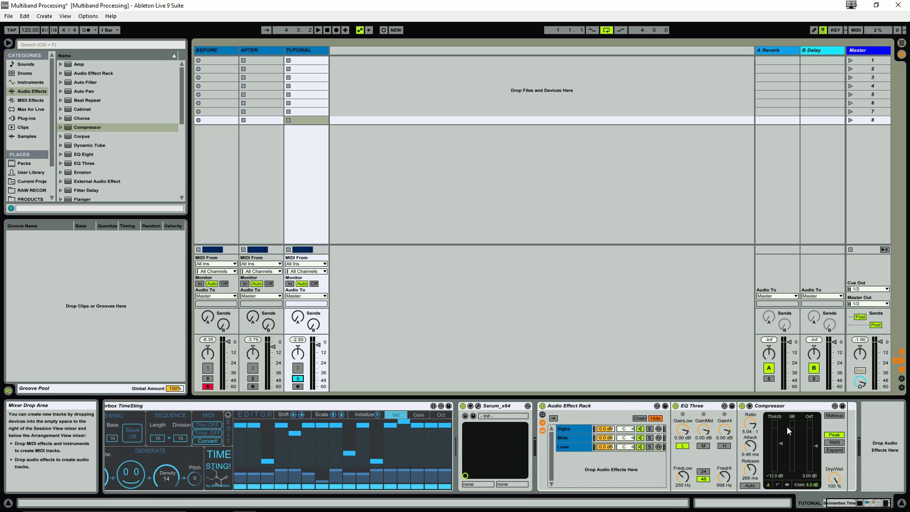
Switch repeatedly between the rack's Highs, Mids and Lows chains to review the devices in each one
click(581, 428)
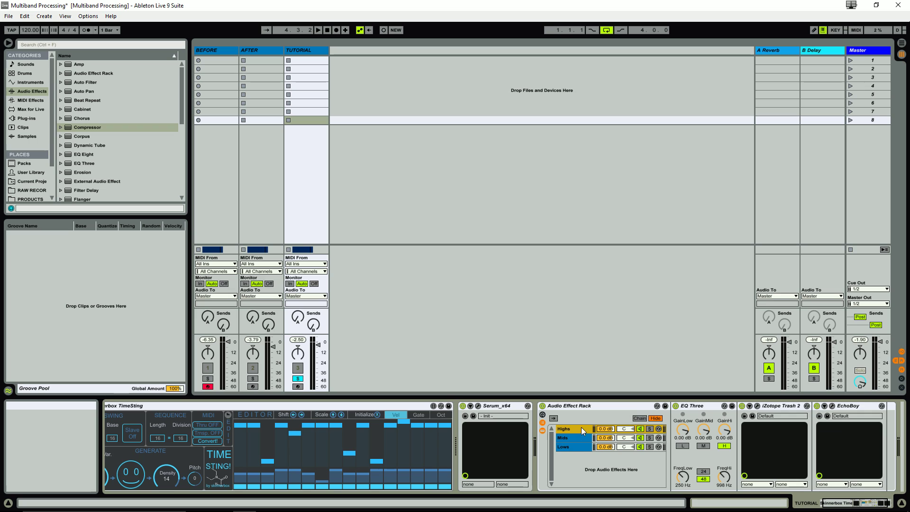
click(578, 438)
click(578, 448)
click(576, 438)
click(577, 428)
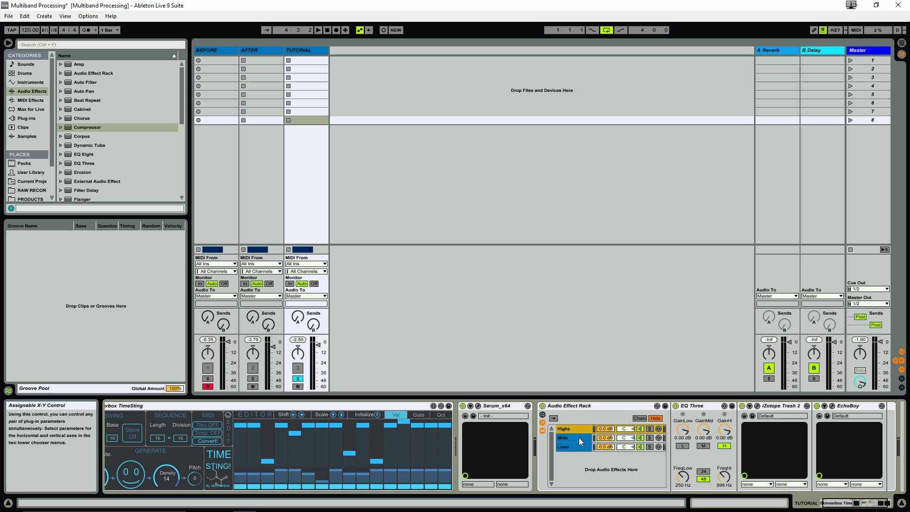
click(577, 438)
click(576, 446)
click(576, 438)
click(575, 429)
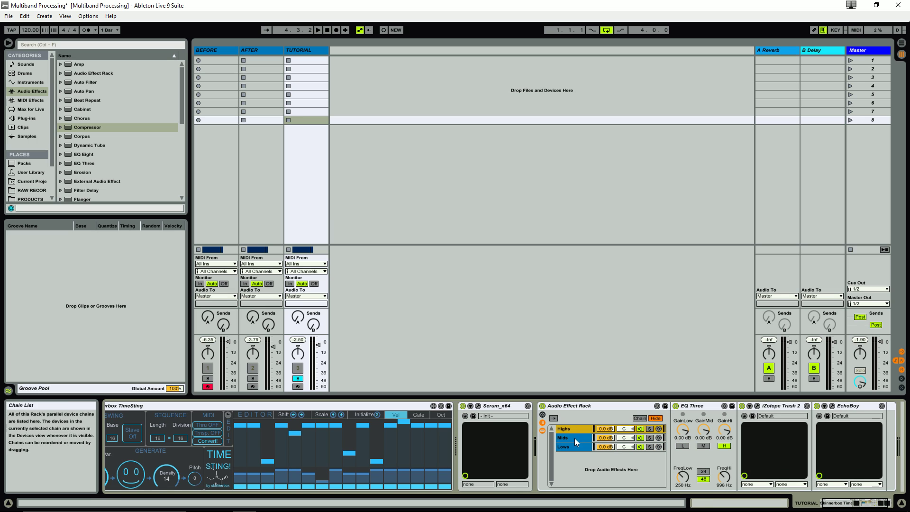
click(575, 438)
click(573, 448)
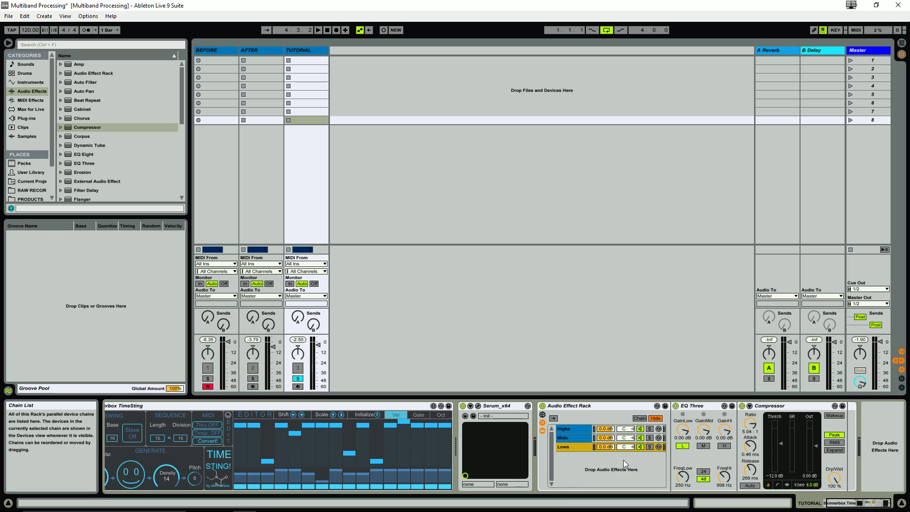
click(571, 429)
click(571, 437)
click(572, 446)
click(573, 438)
click(575, 427)
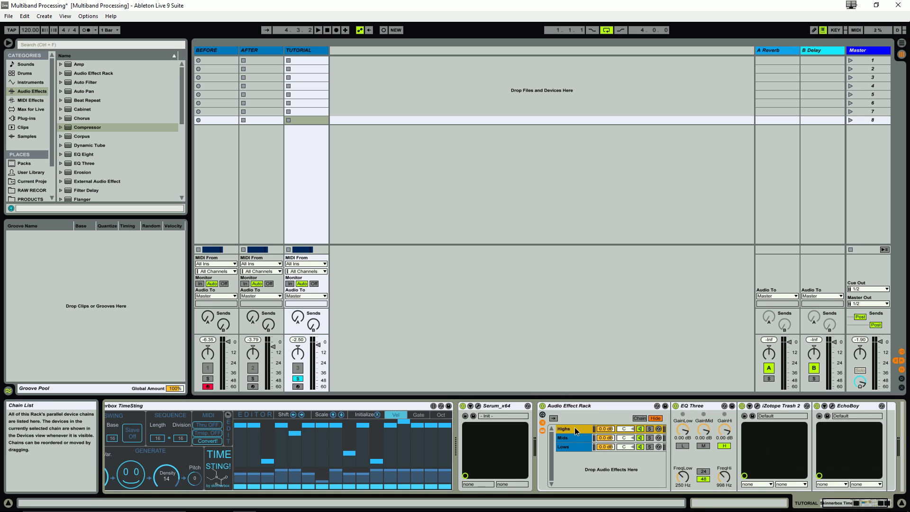
click(573, 437)
click(573, 445)
click(573, 429)
click(573, 437)
click(568, 448)
click(572, 438)
click(575, 429)
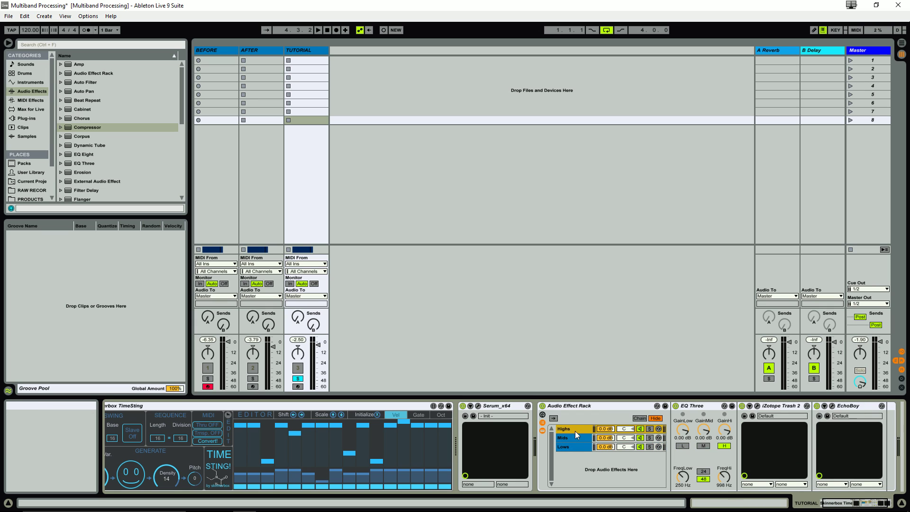
Try different volume balances between the Highs, Mids and Lows chains during playback, and reset all three chain volumes to 0 dB
click(611, 441)
drag(611, 440, 611, 442)
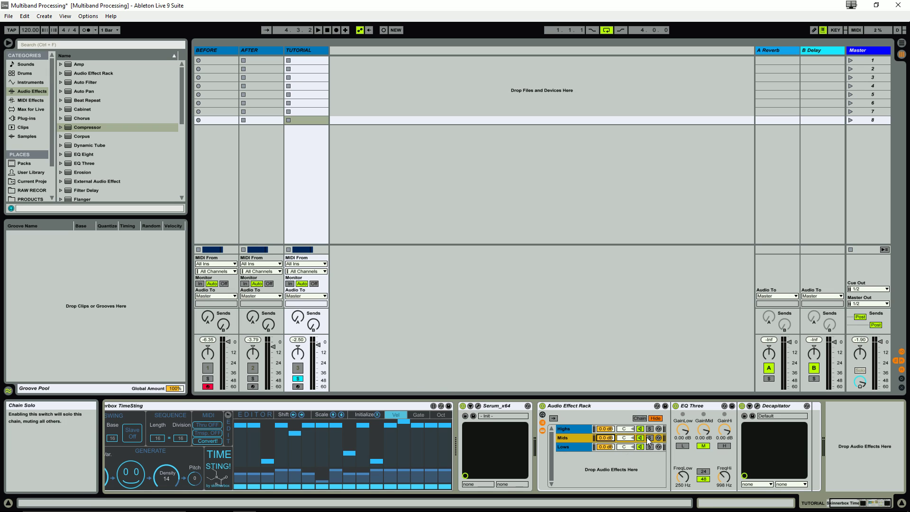
key(space)
drag(605, 431, 605, 448)
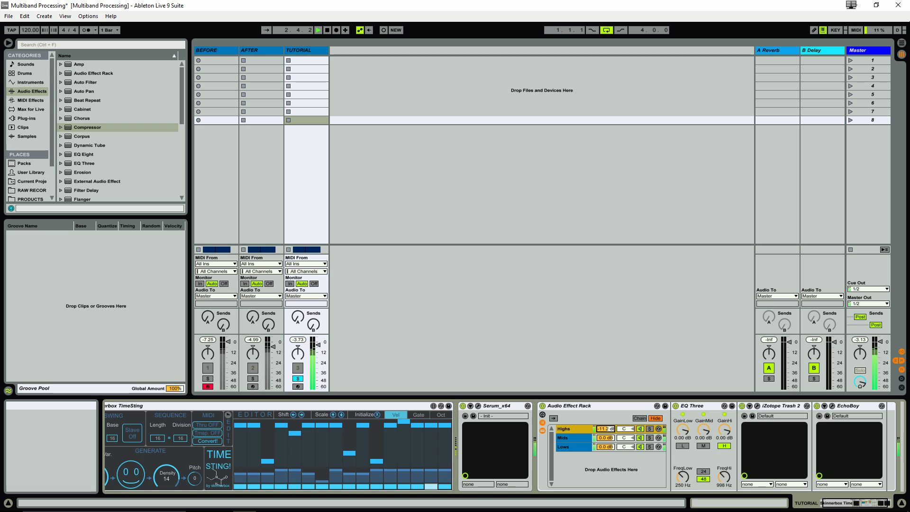
key(Delete)
mouse_move(605, 438)
mouse_down()
mouse_move(606, 453)
mouse_move(606, 439)
mouse_up()
click(605, 446)
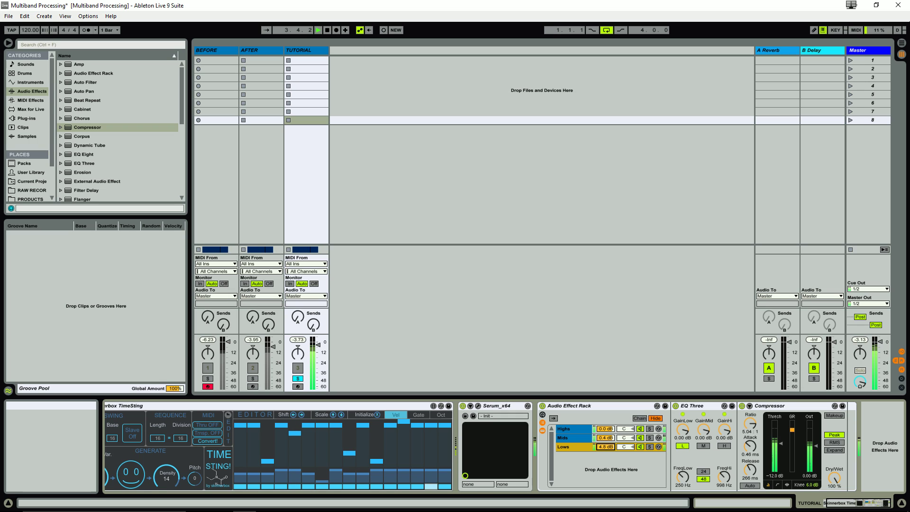
key(space)
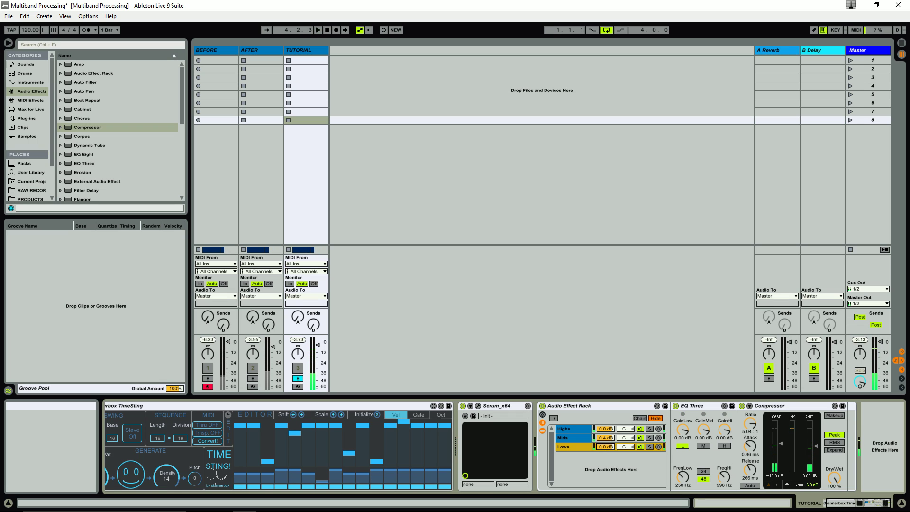
drag(606, 447, 605, 437)
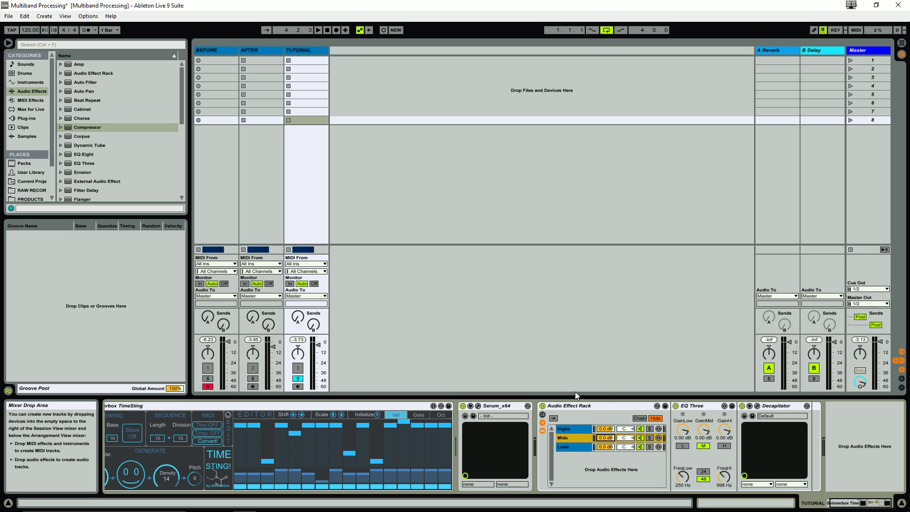
Select the whole Audio Effect Rack device on the TUTORIAL track
click(694, 406)
click(612, 403)
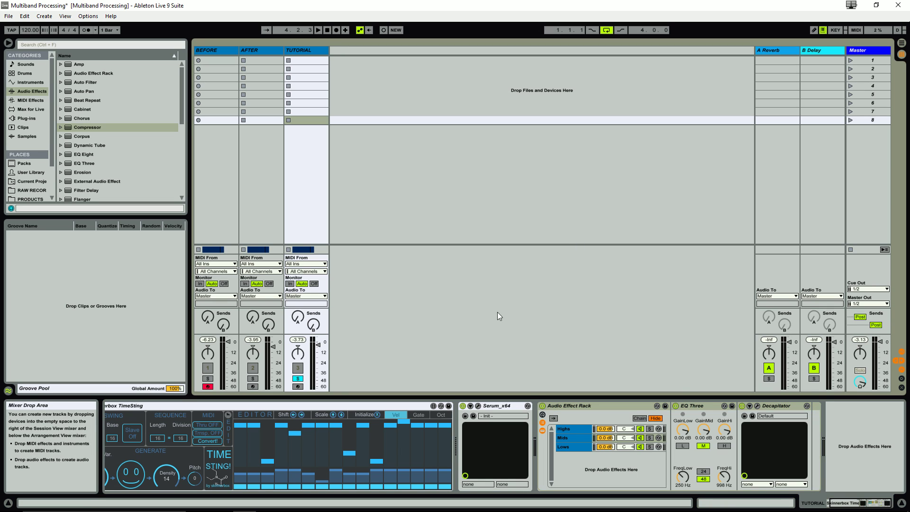
click(632, 405)
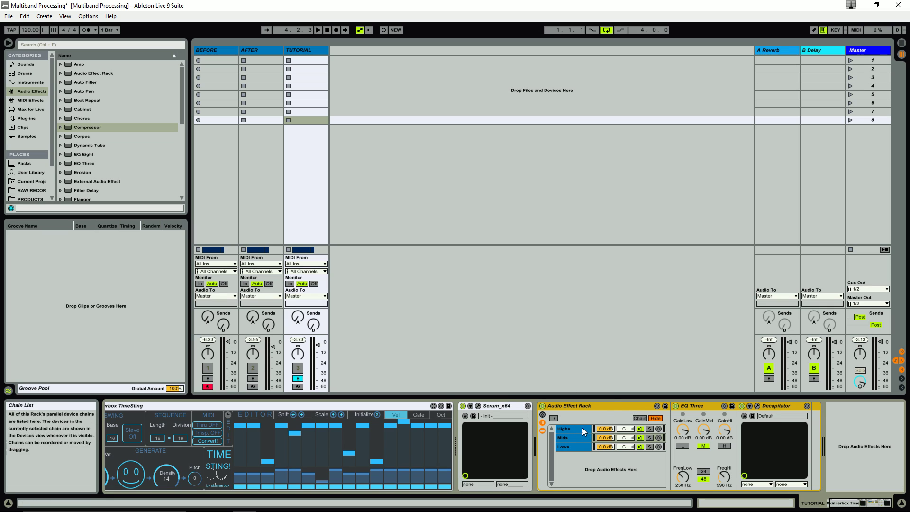